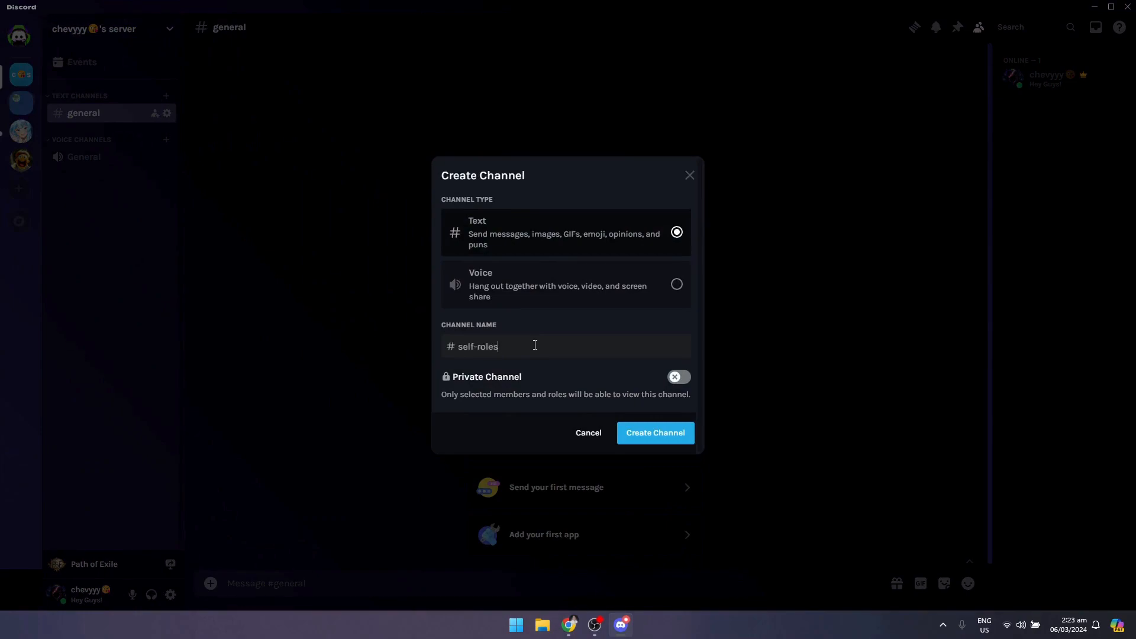
- Create the public text channel named self-roles
left_click(663, 434)
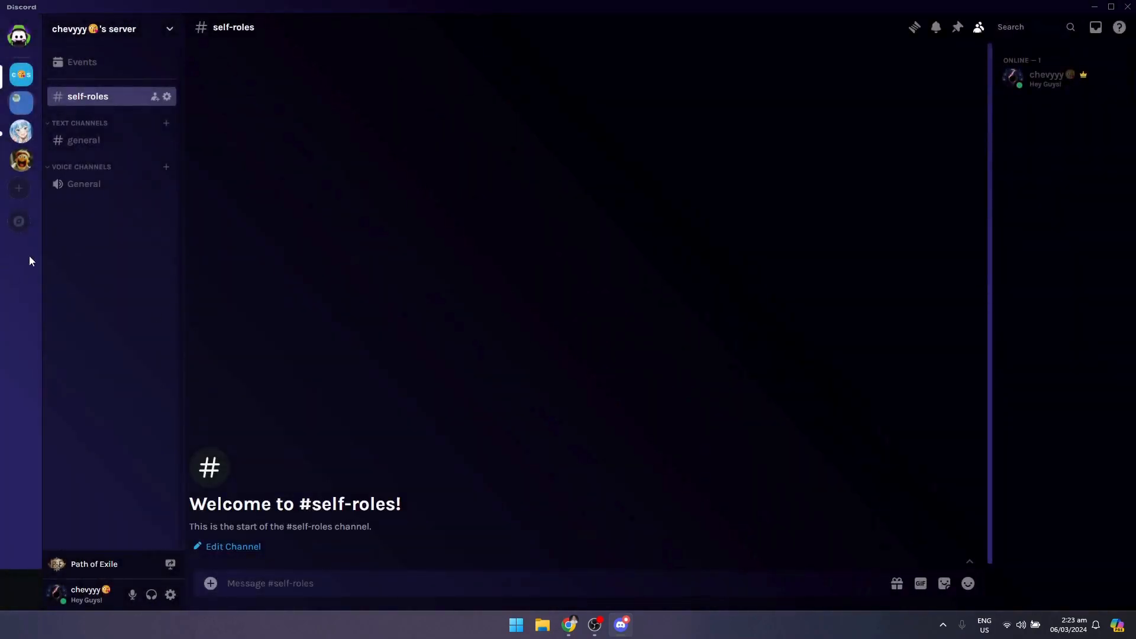
- Add three new roles in the server's role settings
left_click(152, 31)
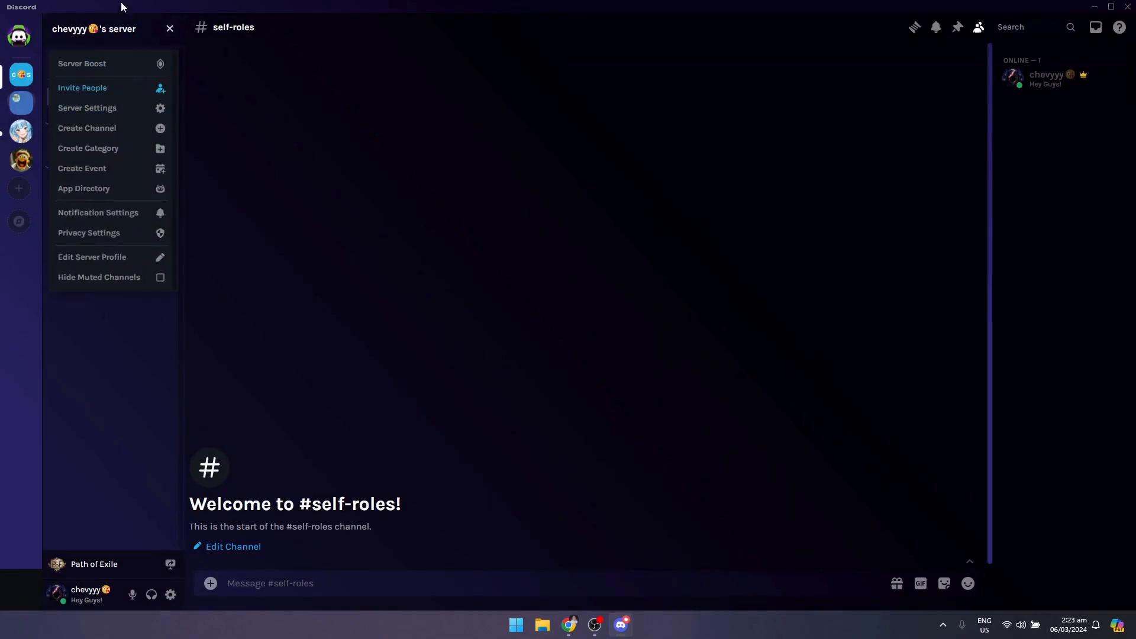
left_click(118, 109)
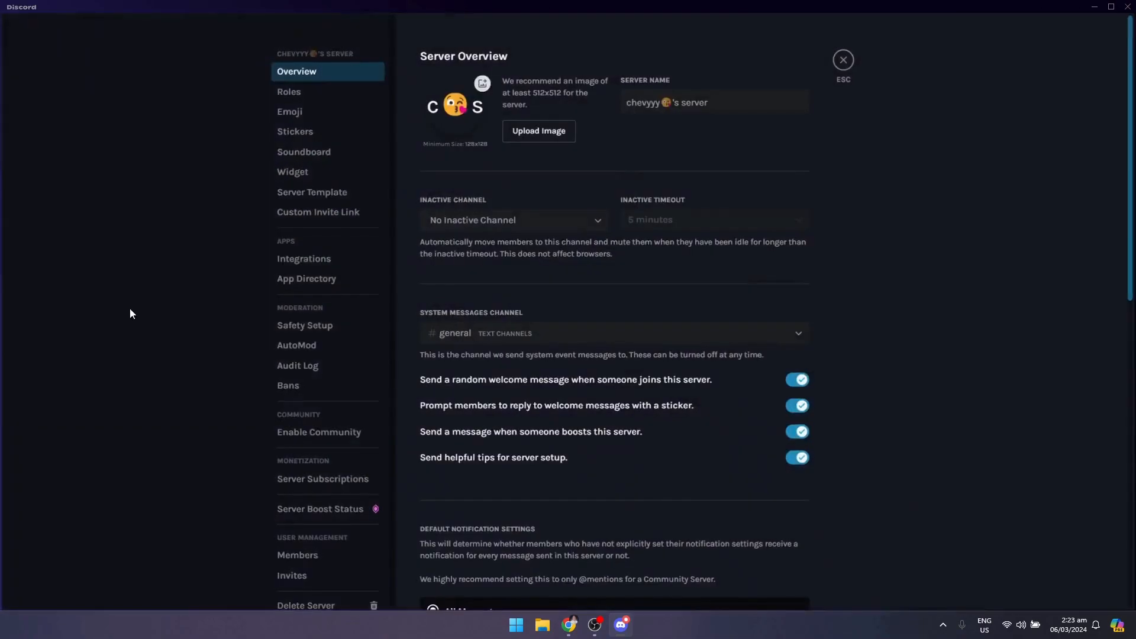
left_click(314, 92)
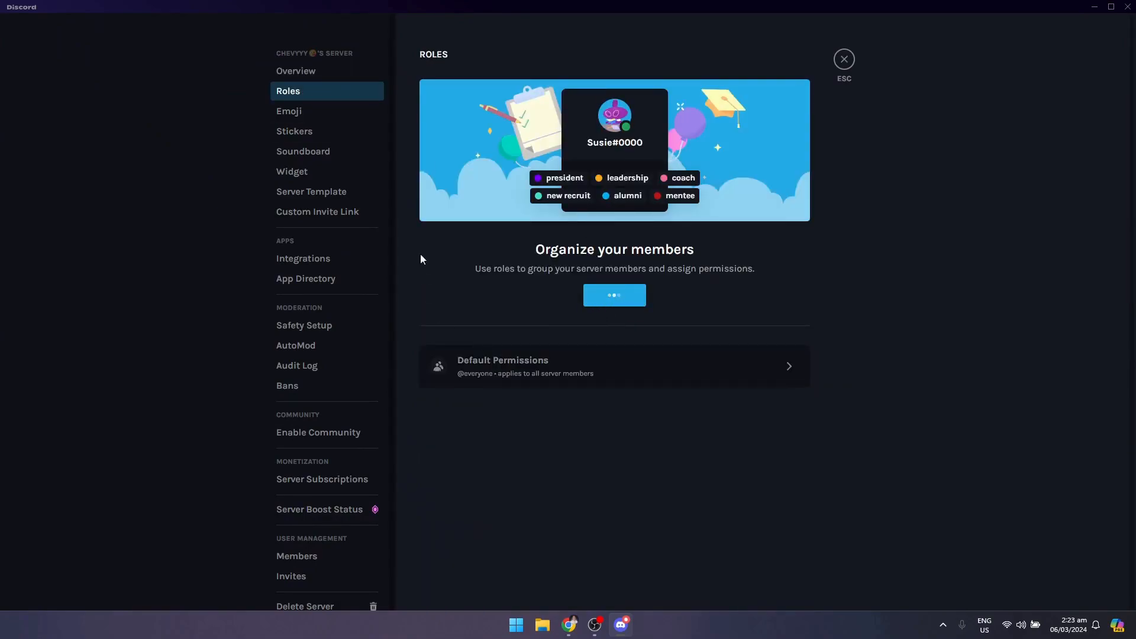
left_click(517, 59)
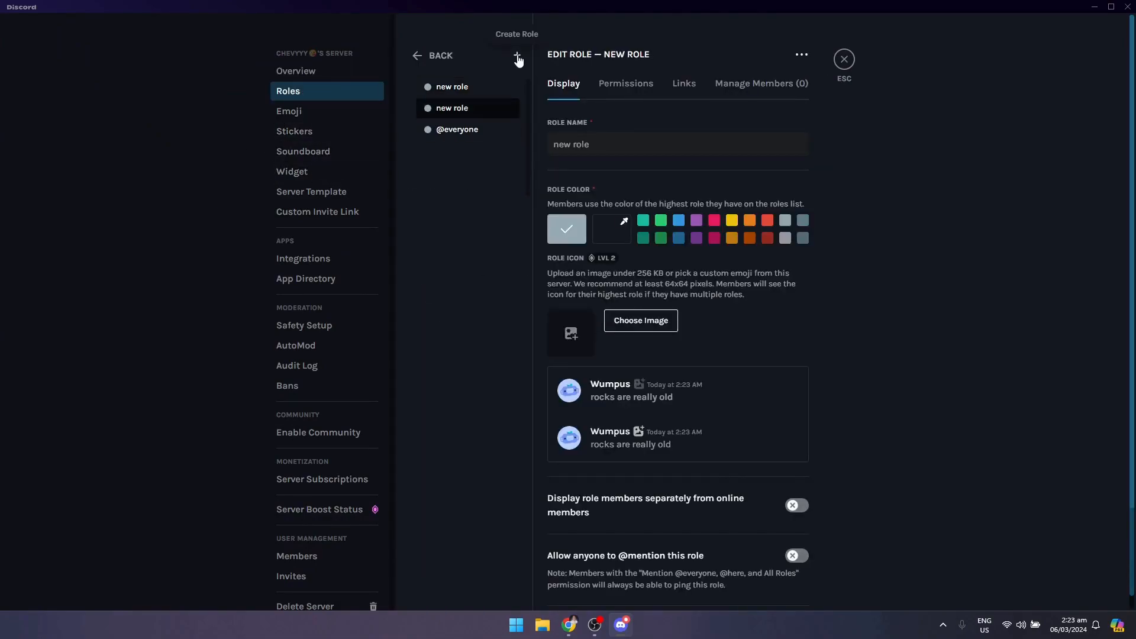
left_click(517, 58)
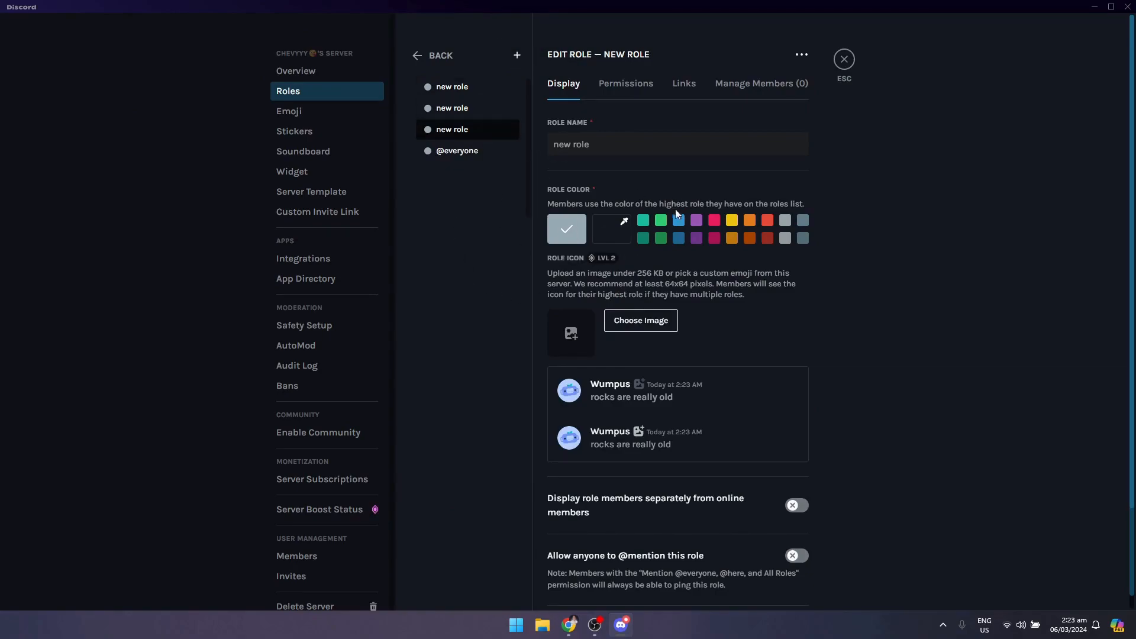
- Name the lowest new role Red, give it the custom color #ff0000, and save the changes
type("Red")
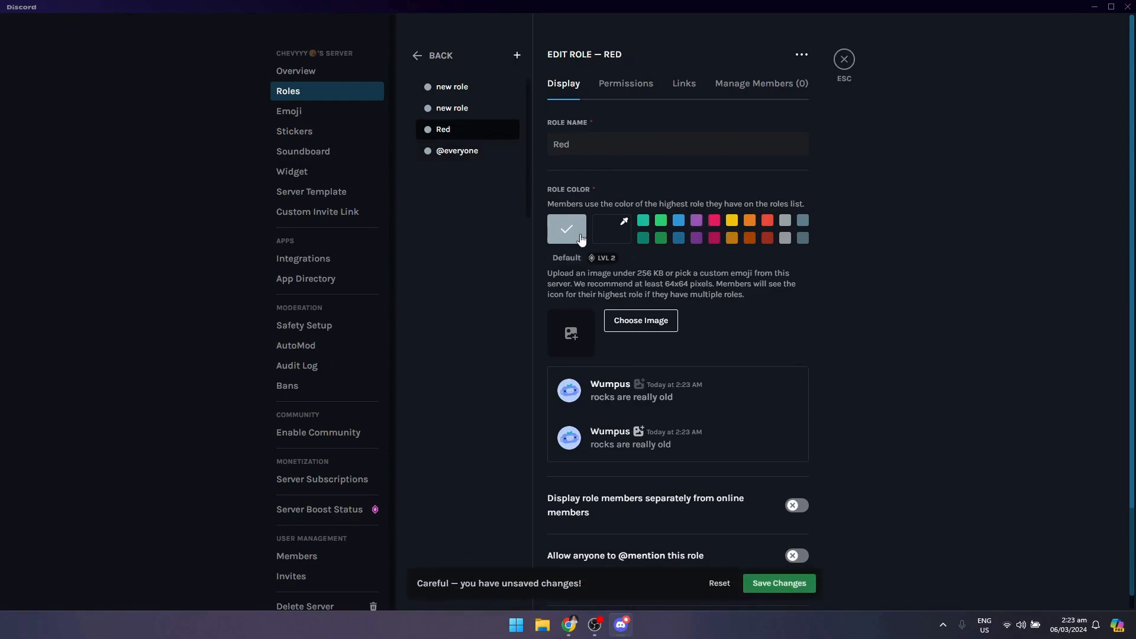
left_click(612, 229)
left_click_drag(757, 236, 800, 217)
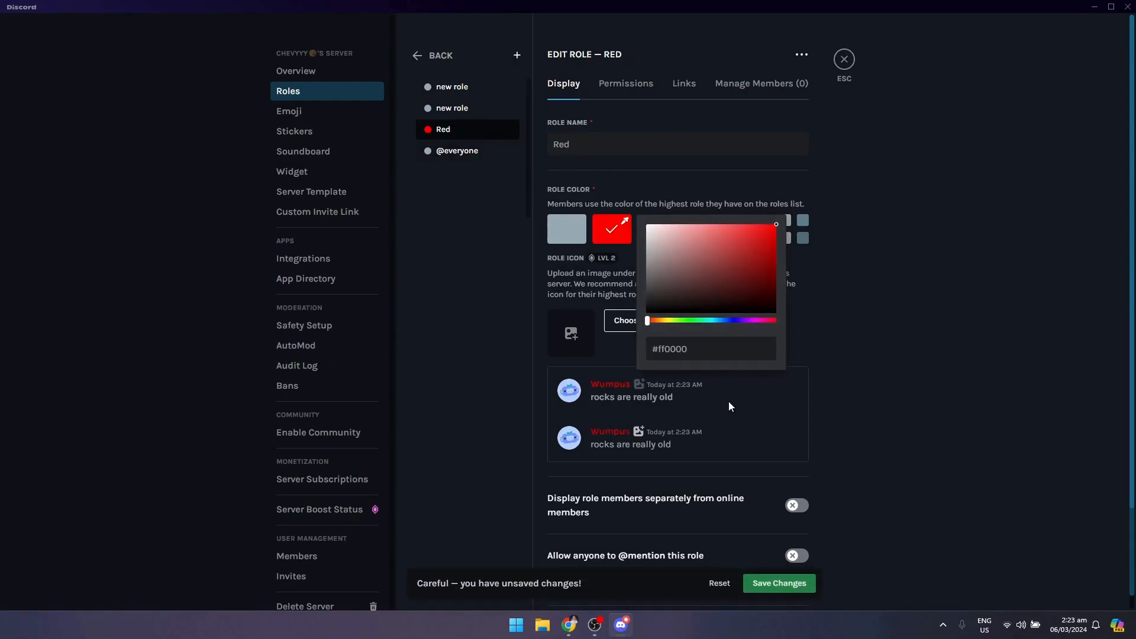
left_click(779, 584)
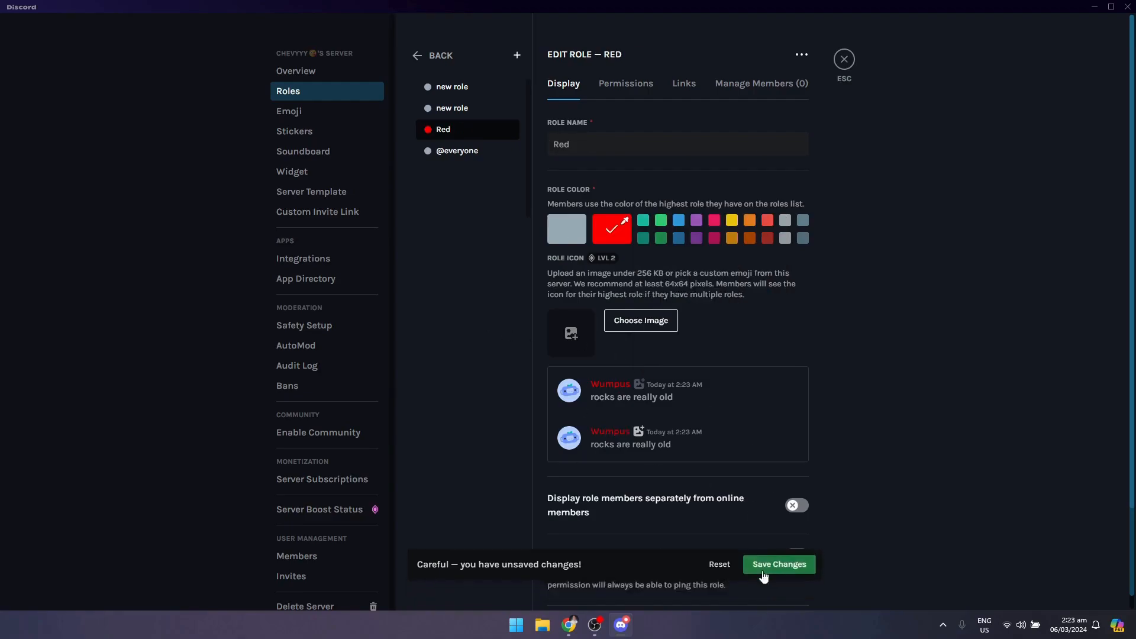
- Rename the middle new role Green, assign it the bright green preset color, and save the changes
left_click(462, 110)
key("ctrl+a")
type("Green")
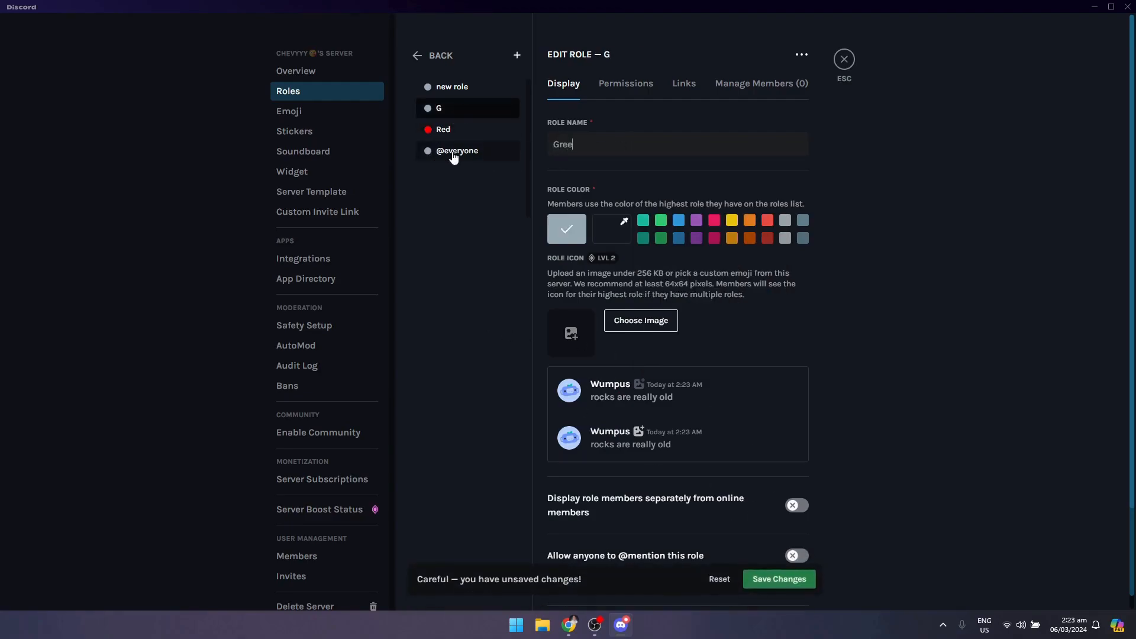
left_click(661, 220)
left_click(779, 583)
- Rename the remaining new role Blue, assign it the bright blue preset color, save the changes, and leave the server settings
left_click(463, 90)
type("B")
key("BackSpace")
key("BackSpace")
key("BackSpace")
key("BackSpace")
key("BackSpace")
key("BackSpace")
key("BackSpace")
key("BackSpace")
key("BackSpace")
type("Blue")
left_click(679, 224)
left_click(804, 587)
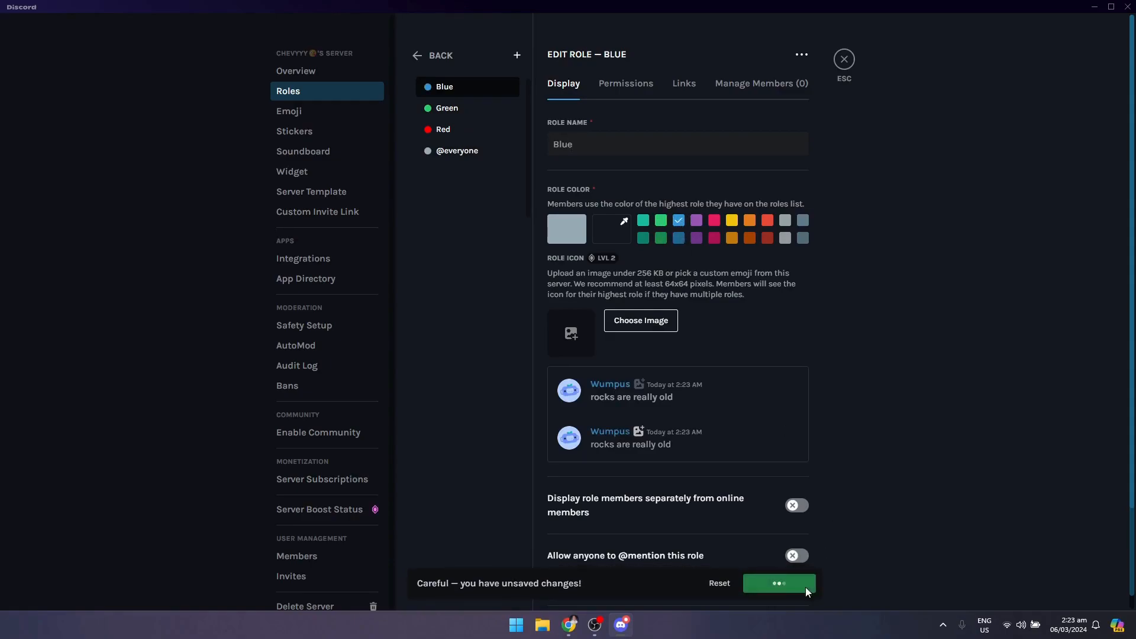
left_click(845, 60)
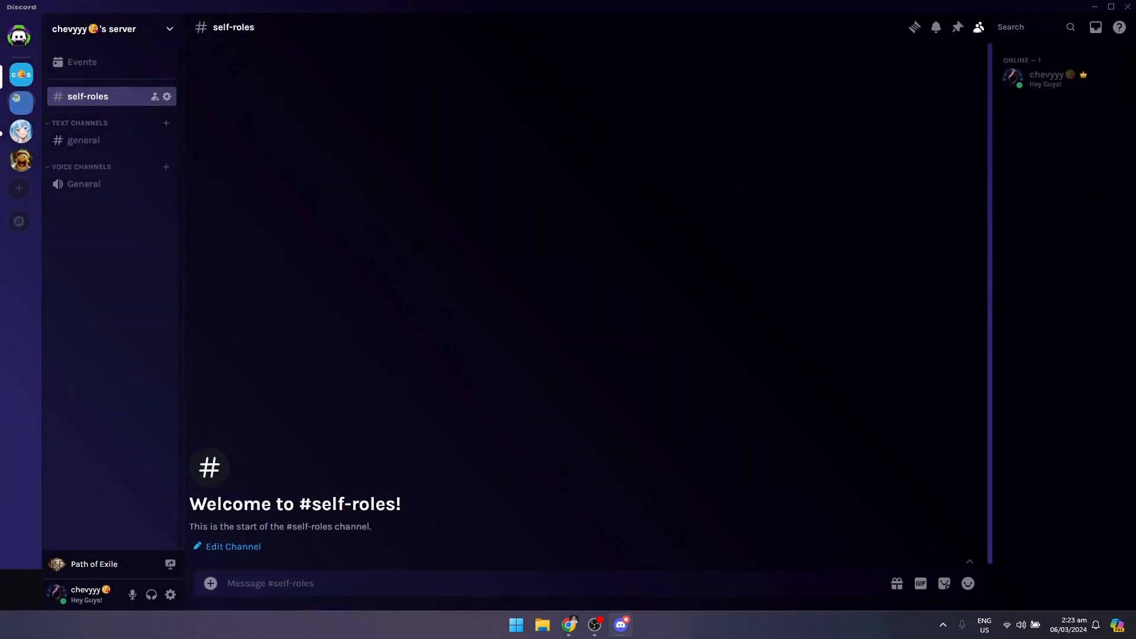
- Switch to the YAGPDB site in Chrome and start adding the bot to the server that holds the color roles
left_click(569, 625)
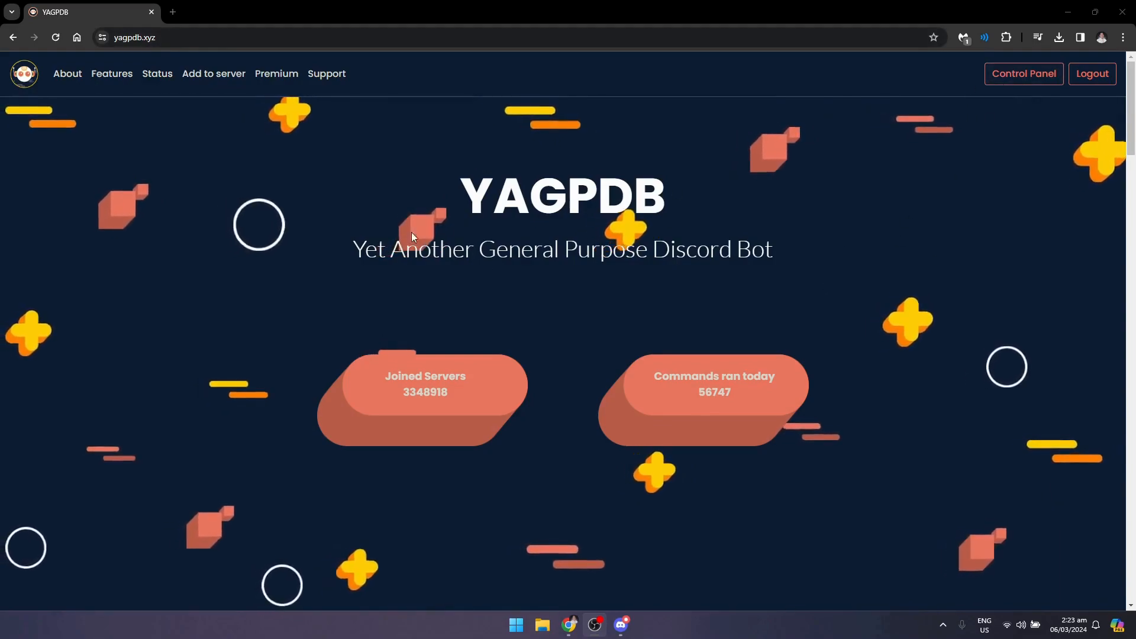
left_click(203, 76)
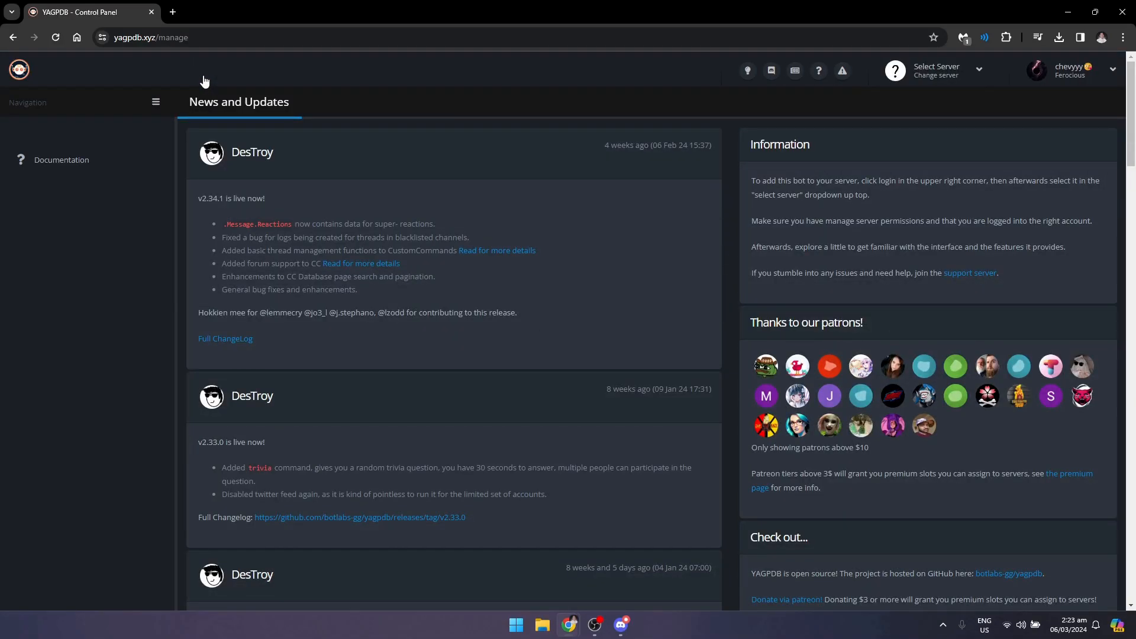
left_click(933, 82)
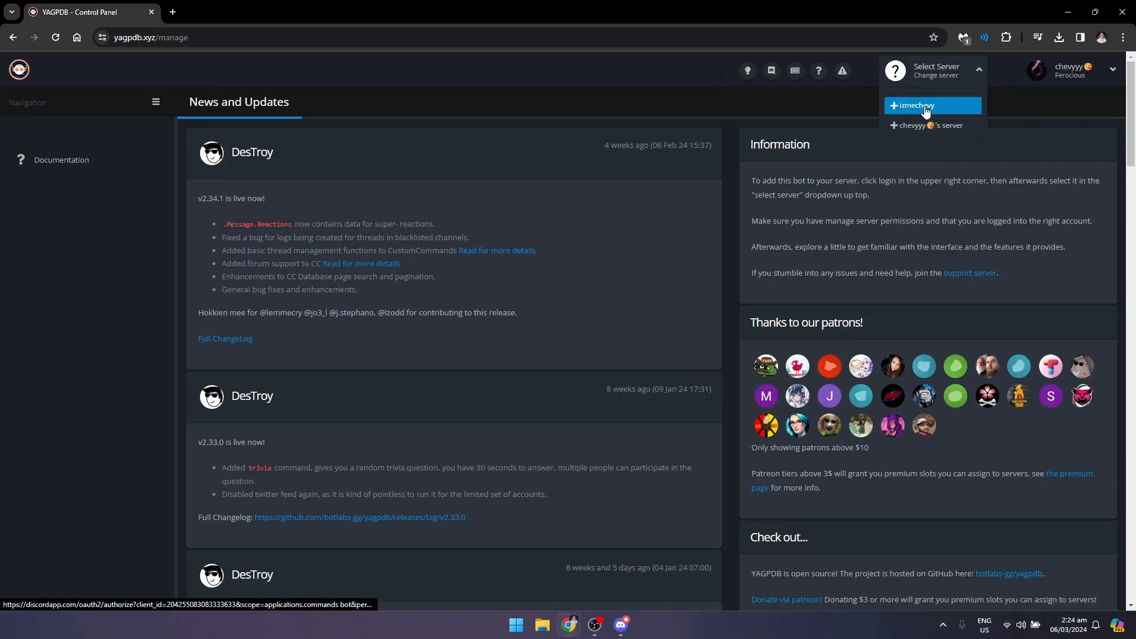
left_click(927, 130)
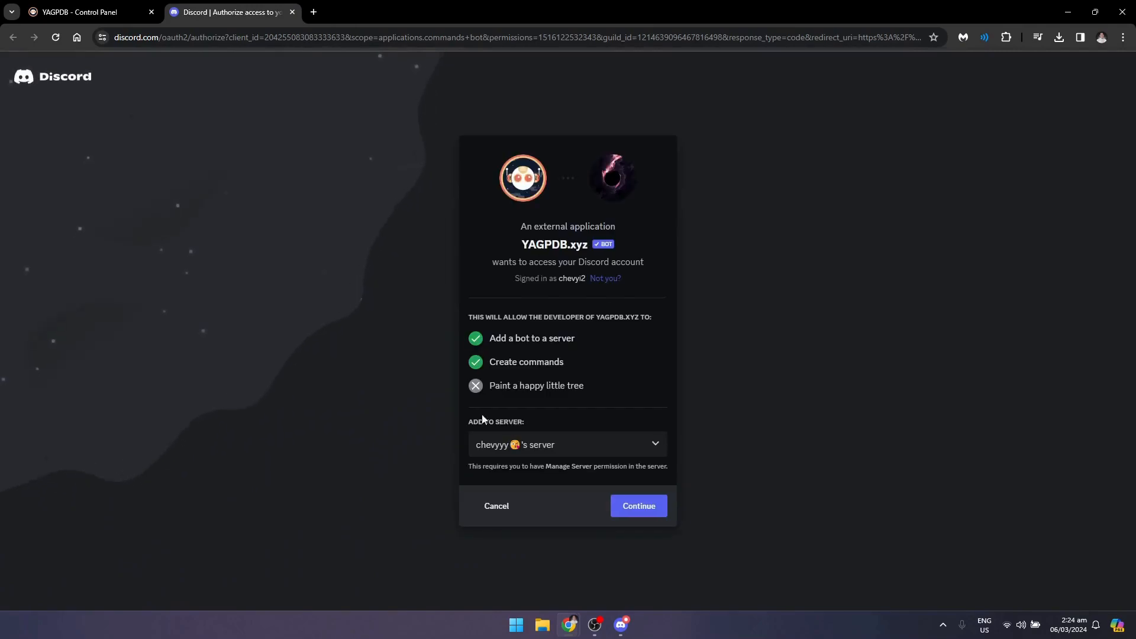
- Authorize YAGPDB.xyz on the preselected server with its requested permissions and complete the human verification
left_click(572, 451)
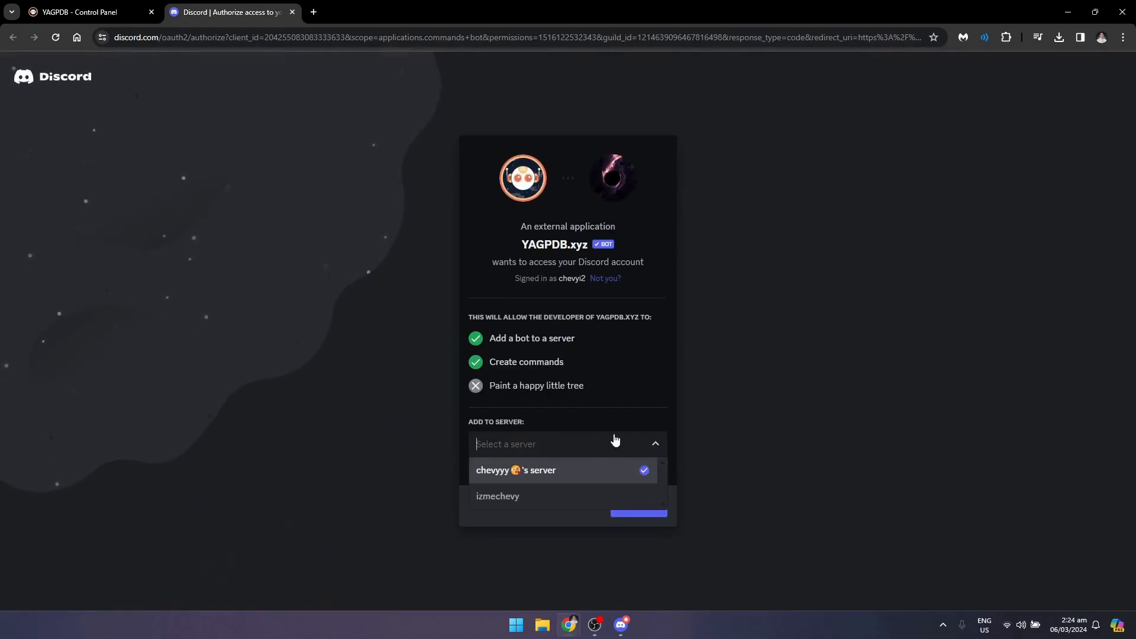
left_click(736, 429)
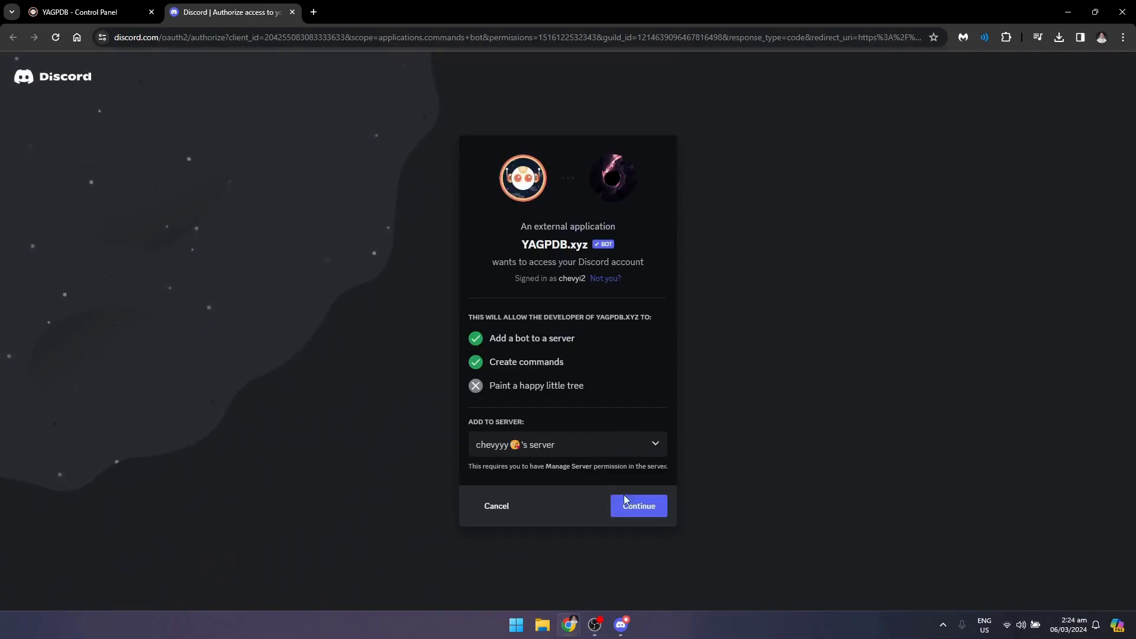
left_click(642, 507)
scroll(579, 386, "down", 10)
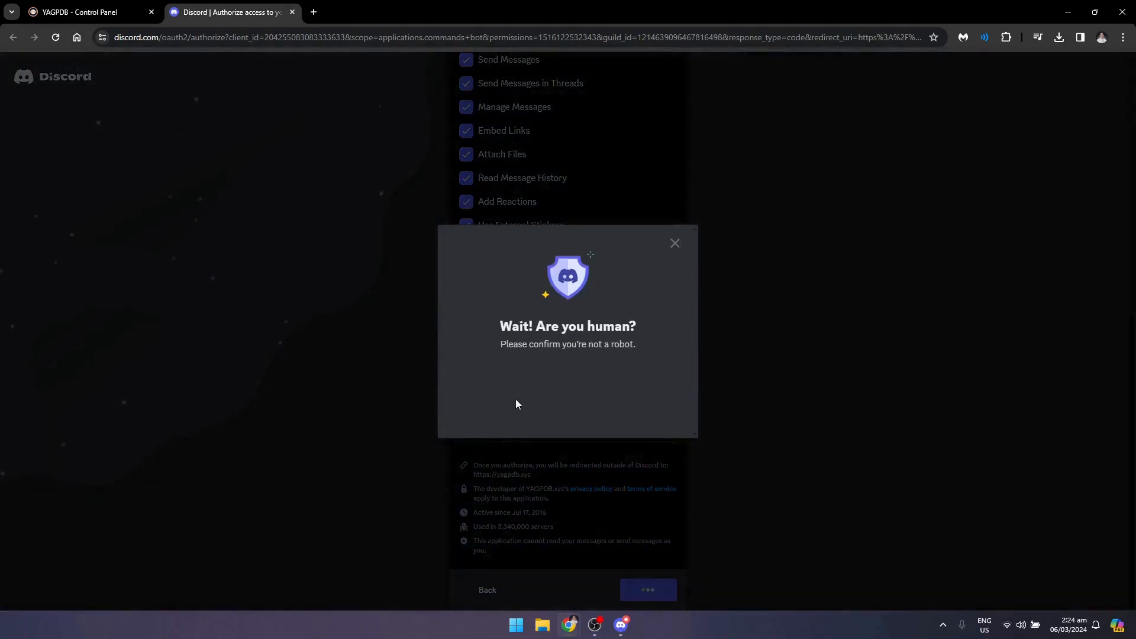
left_click(505, 387)
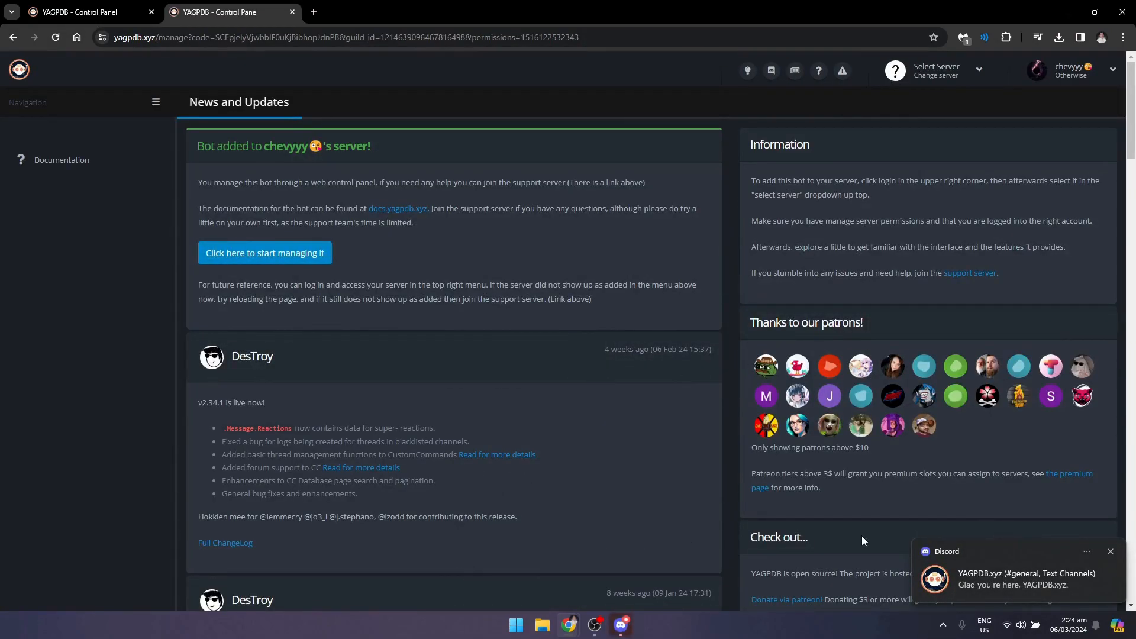
- Close the extra YAGPDB tab and open the control panel of the server the bot was added to
left_click(153, 14)
left_click(933, 71)
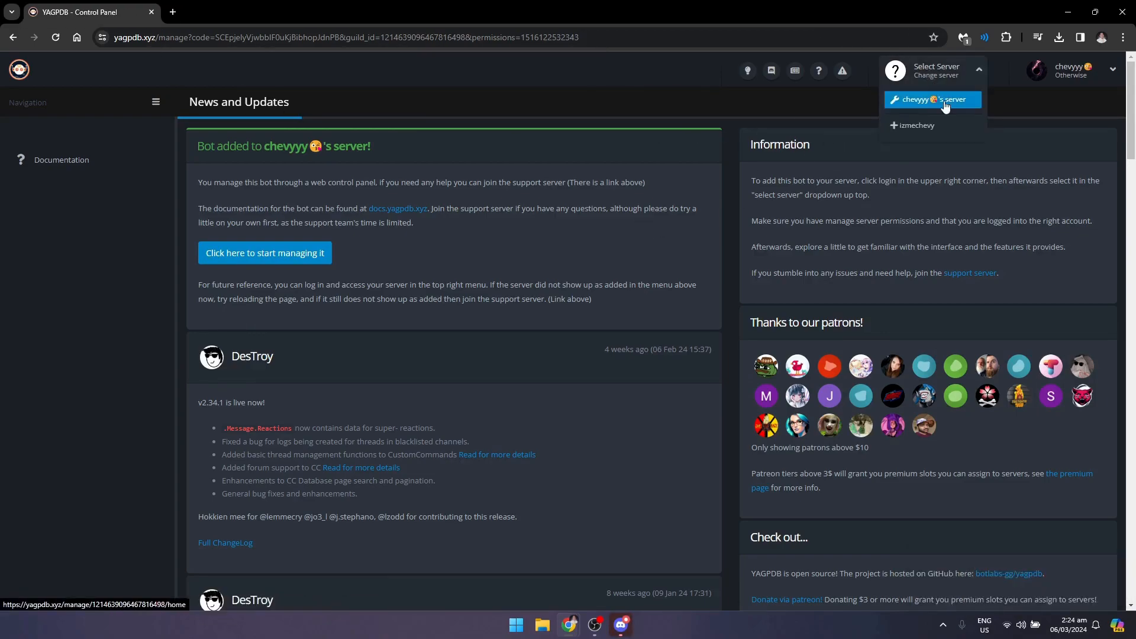
left_click(941, 100)
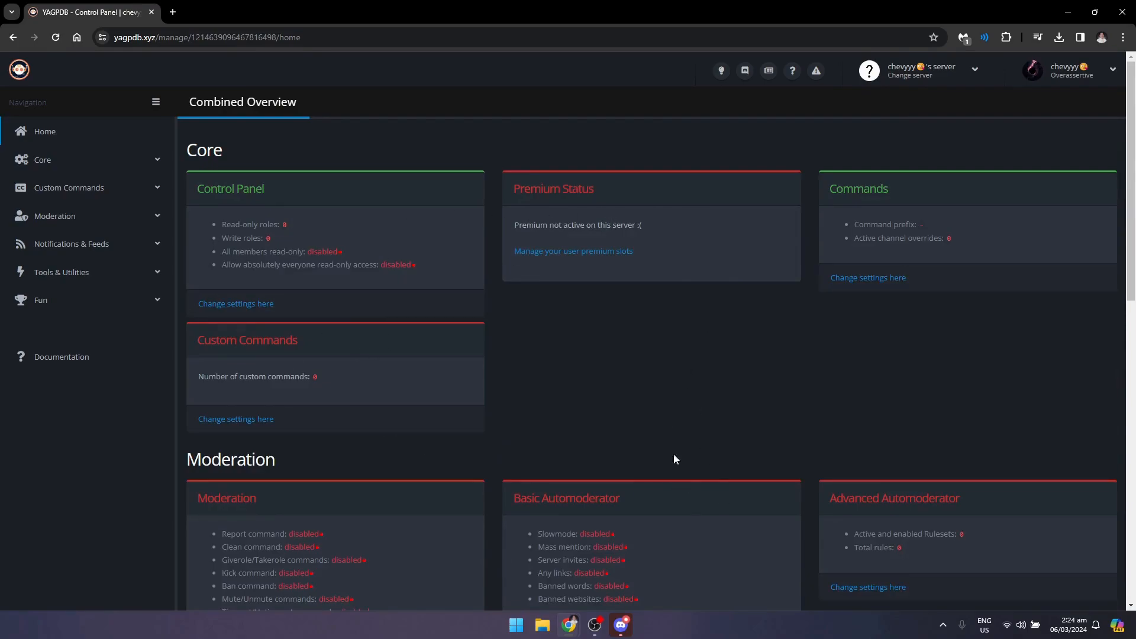
- Switch to Discord, move the YAGPDB.xyz role above Blue, Green and Red in the server's role list, and save the order
left_click(620, 625)
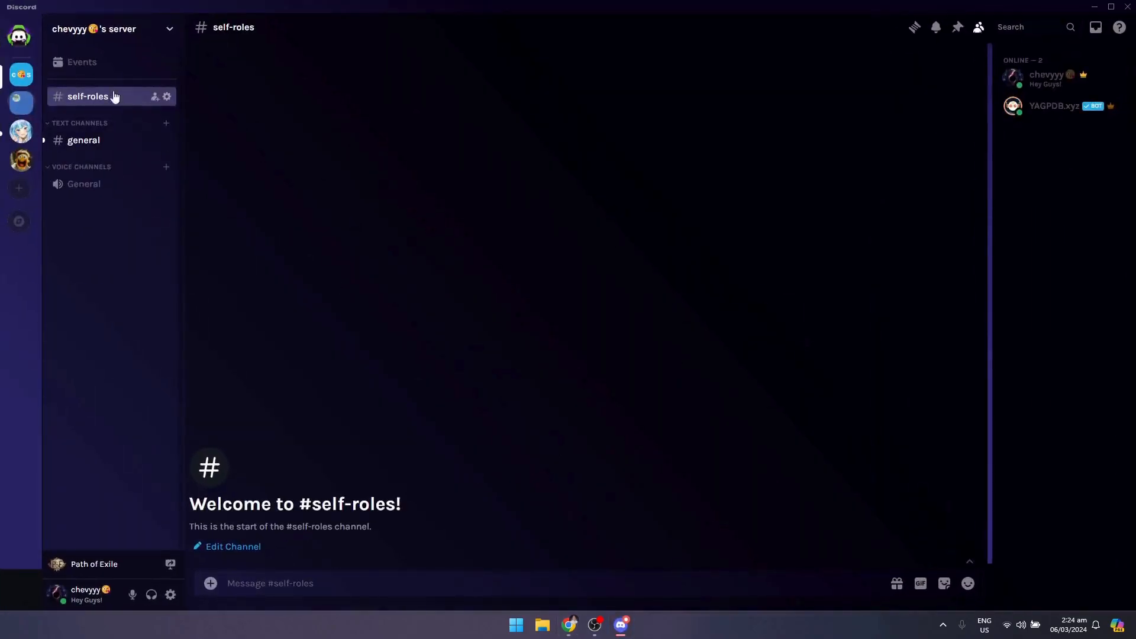
left_click(111, 32)
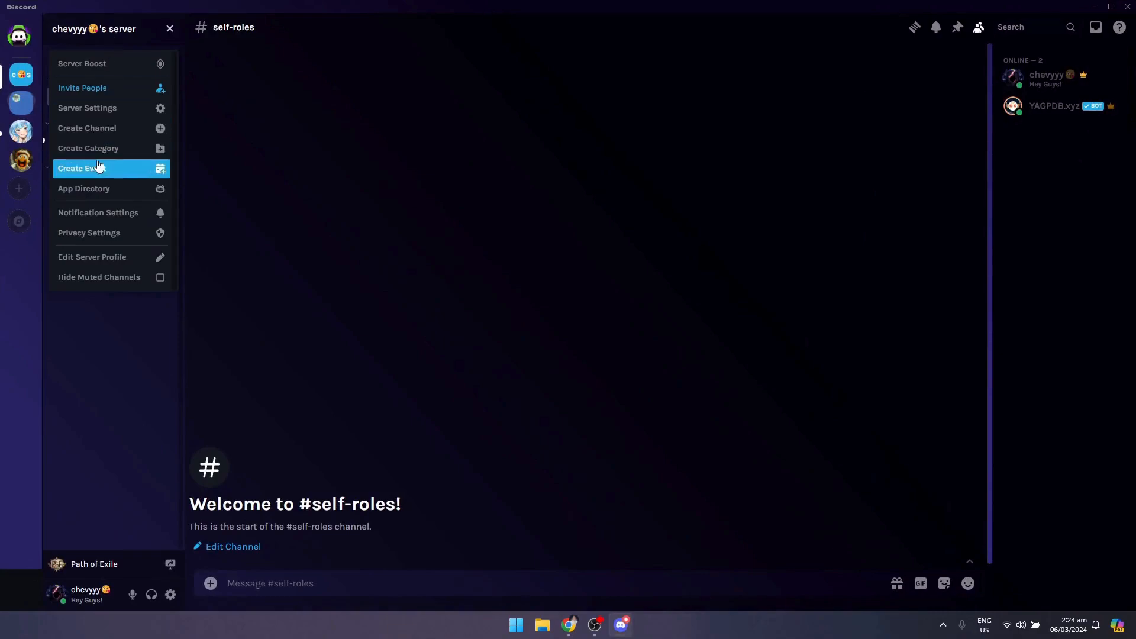
left_click(116, 120)
left_click(325, 95)
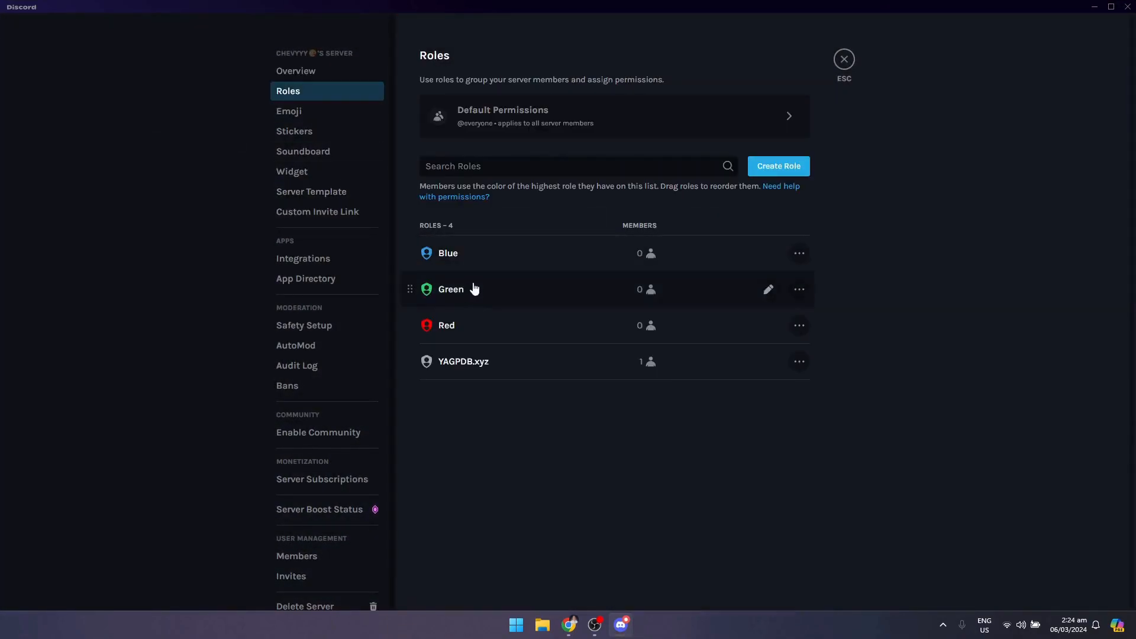
left_click_drag(410, 368, 405, 253)
left_click(812, 582)
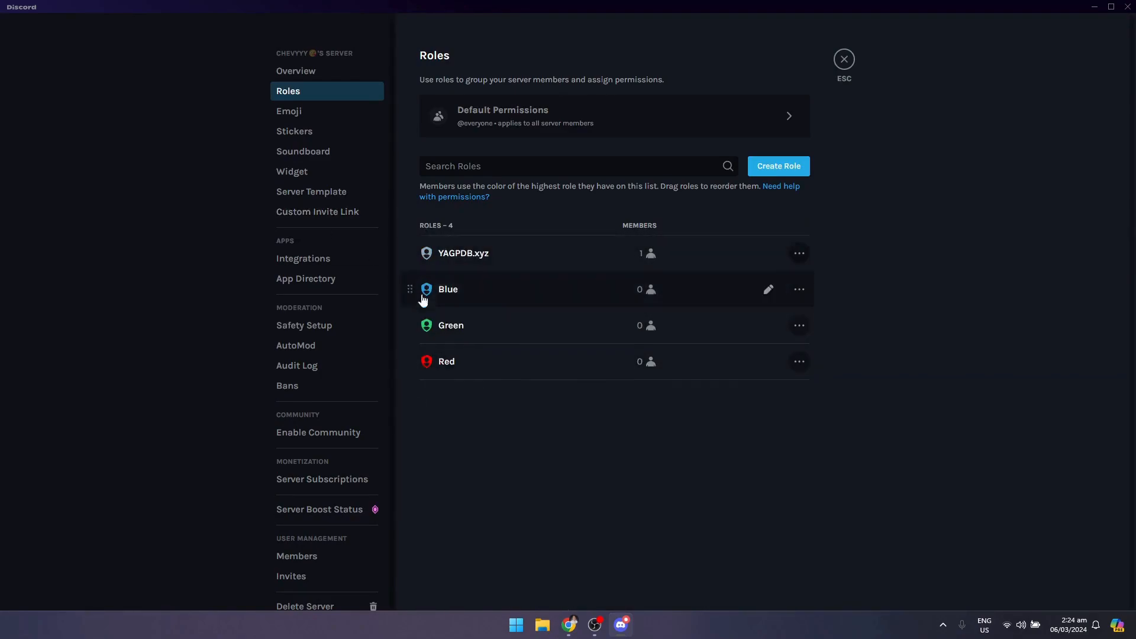
left_click(844, 59)
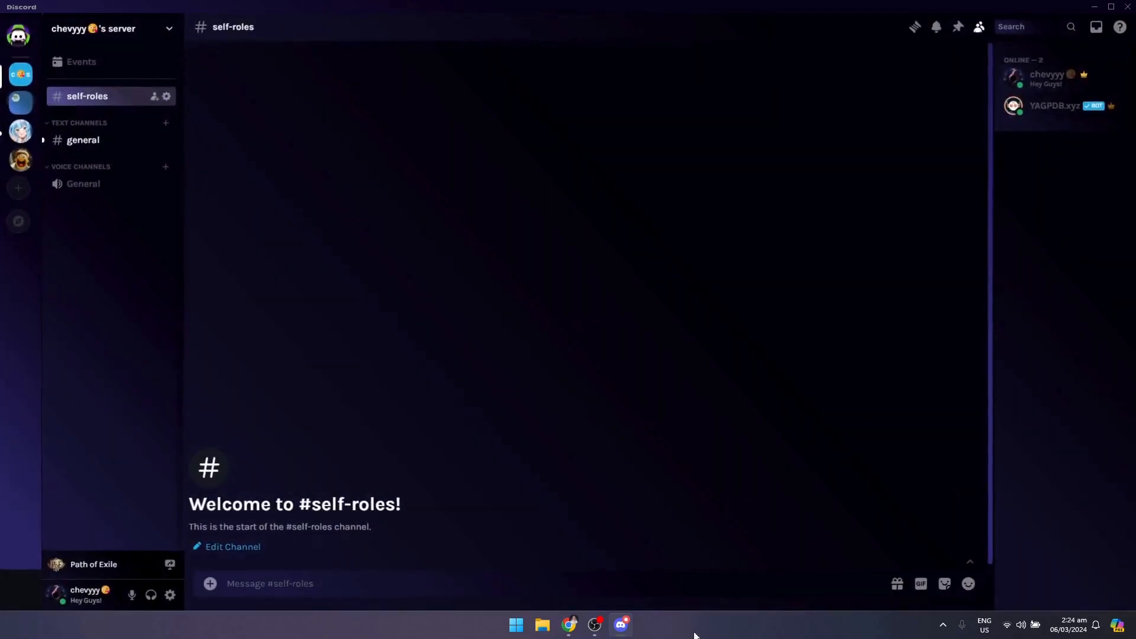
- Return to the YAGPDB control panel in Chrome and open its Role Commands page
left_click(621, 624)
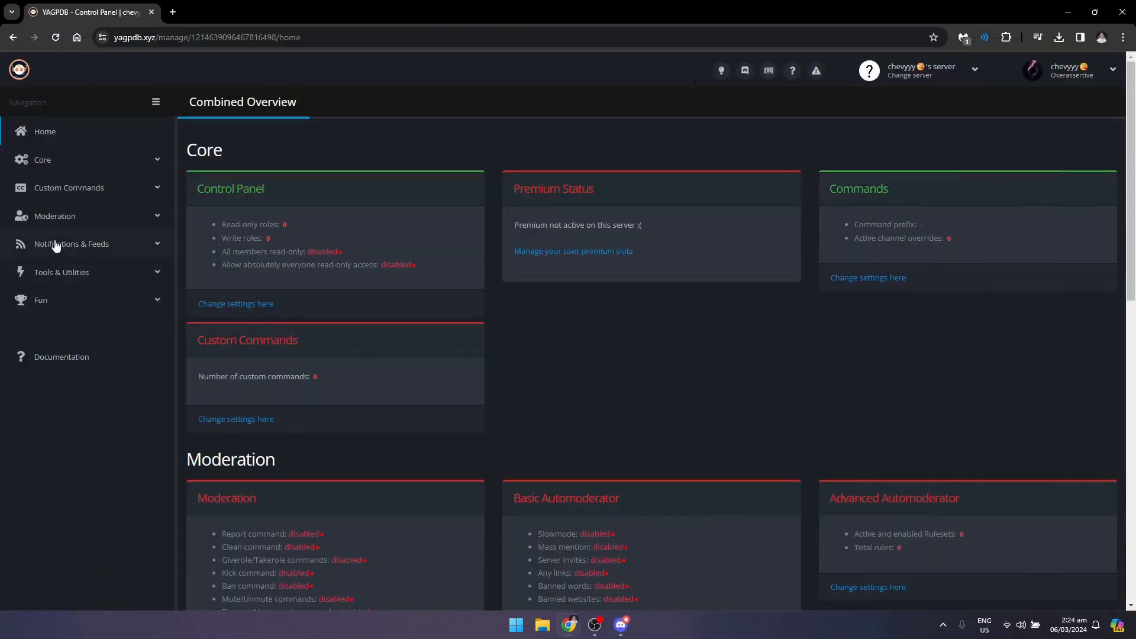
left_click(85, 280)
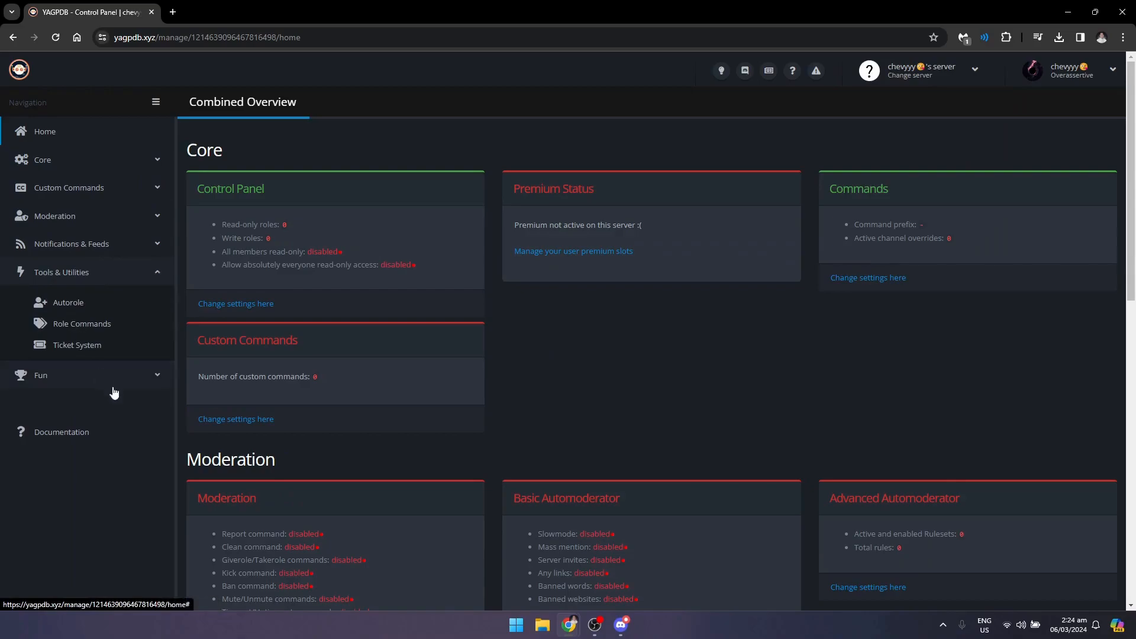
left_click(77, 324)
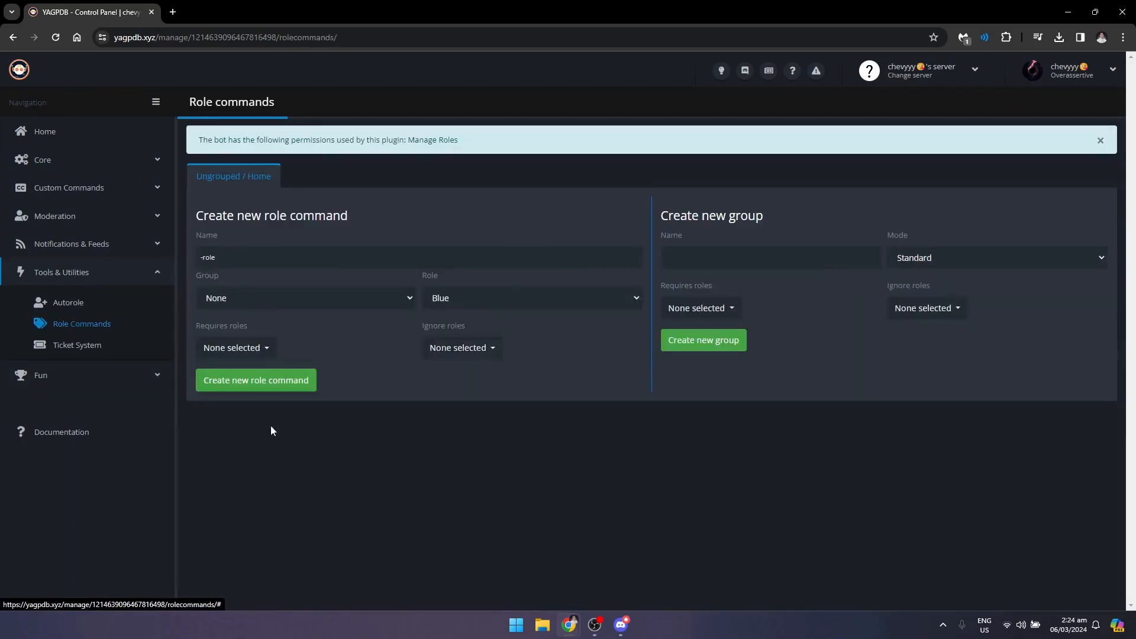
- Create a role command group named Colors in Standard mode and save it
left_click(748, 261)
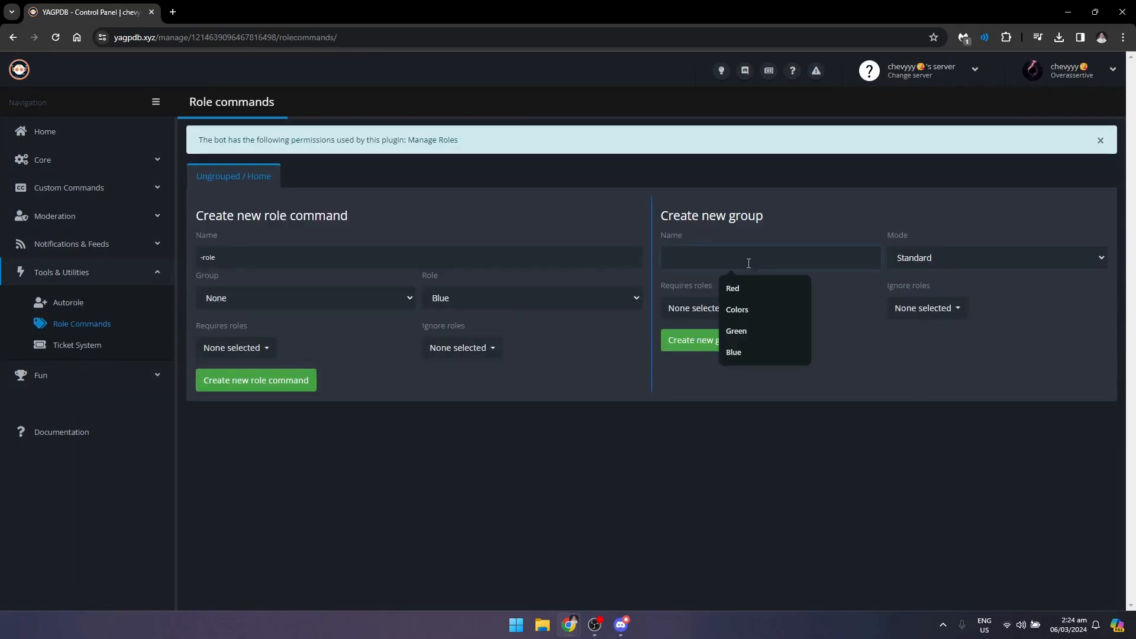
type("Clo")
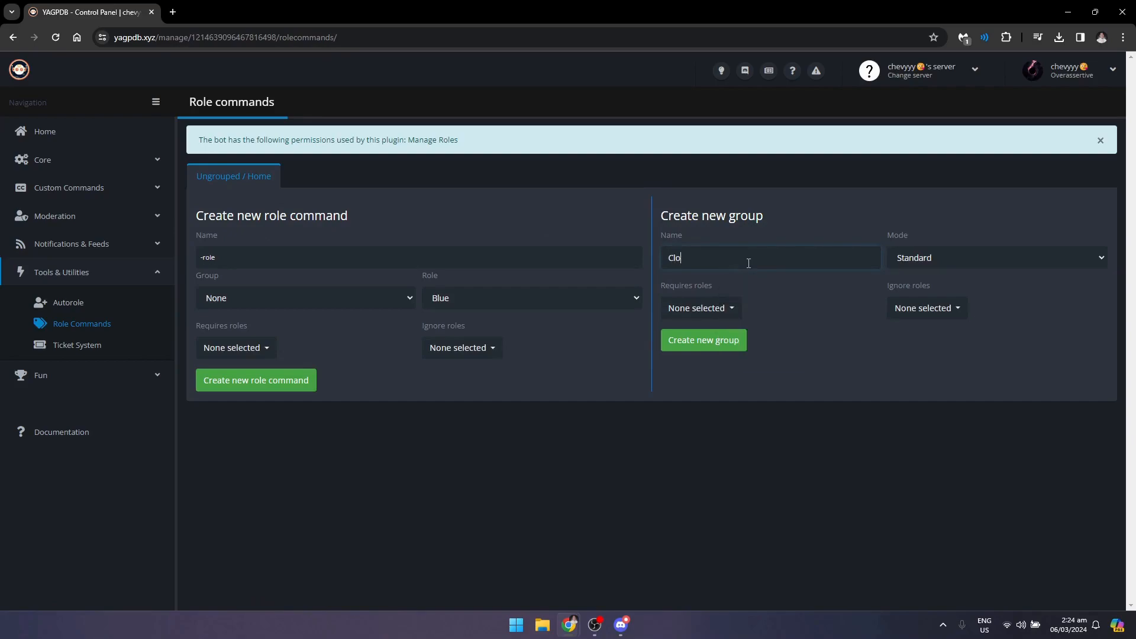
key("BackSpace")
type("olors")
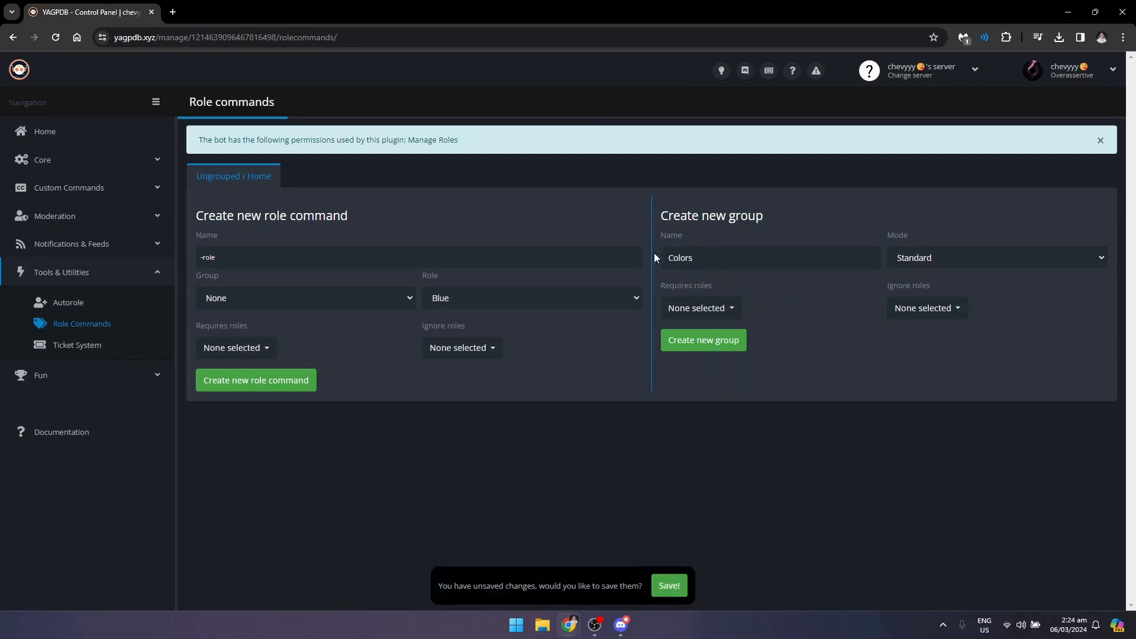
left_click(669, 585)
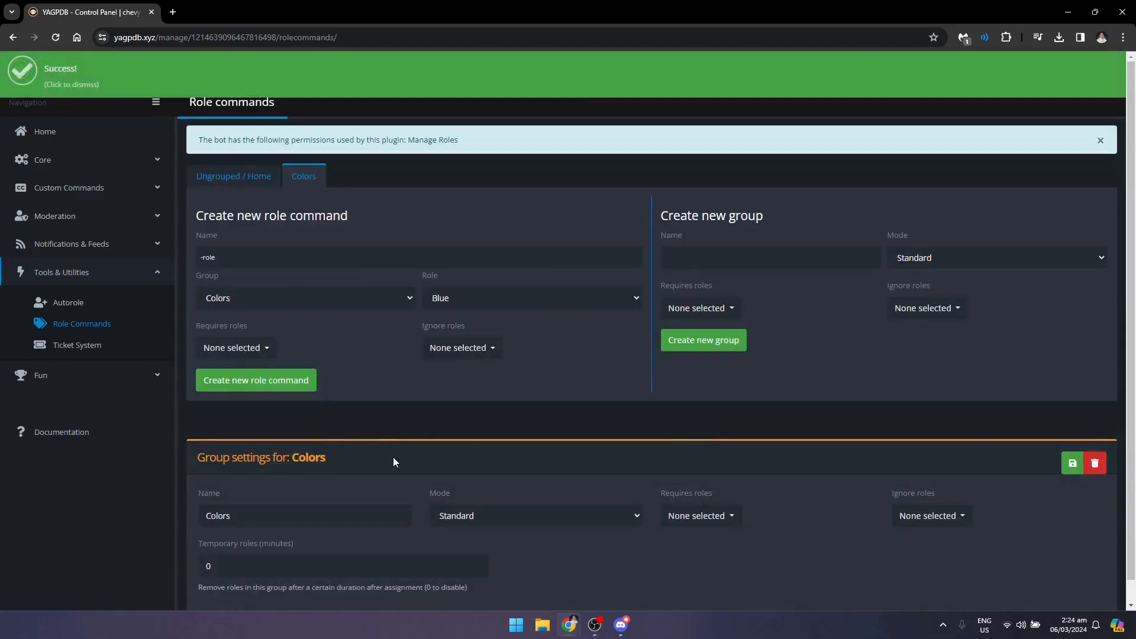
scroll(383, 455, "down", 1)
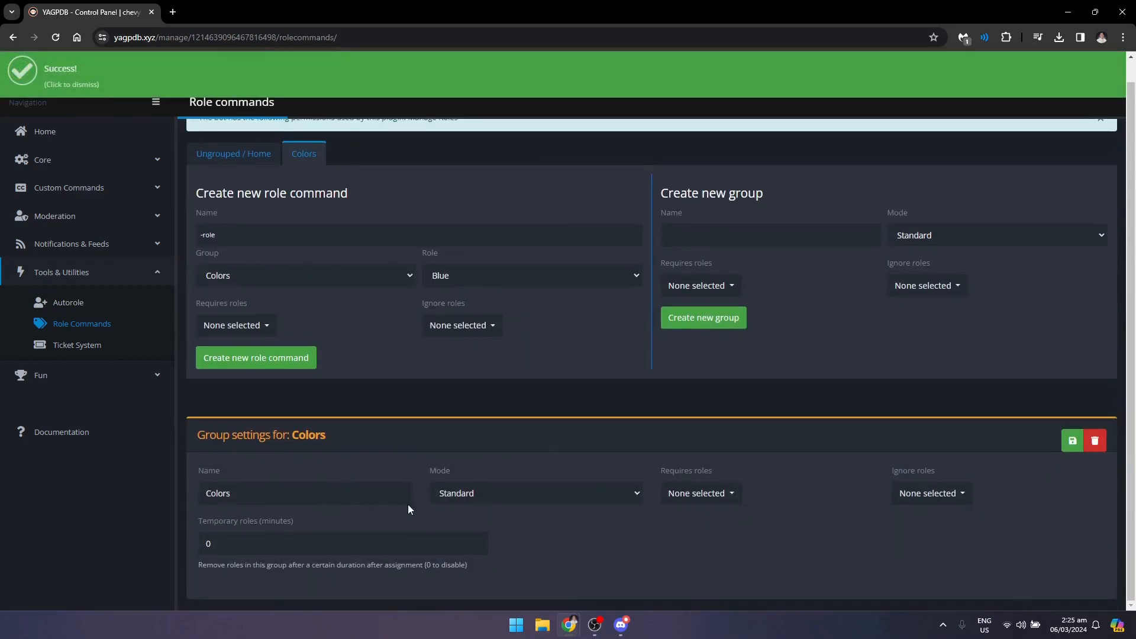
- Create a role command named Red in the Colors group that assigns the Red role, and save it
scroll(358, 436, "up", 1)
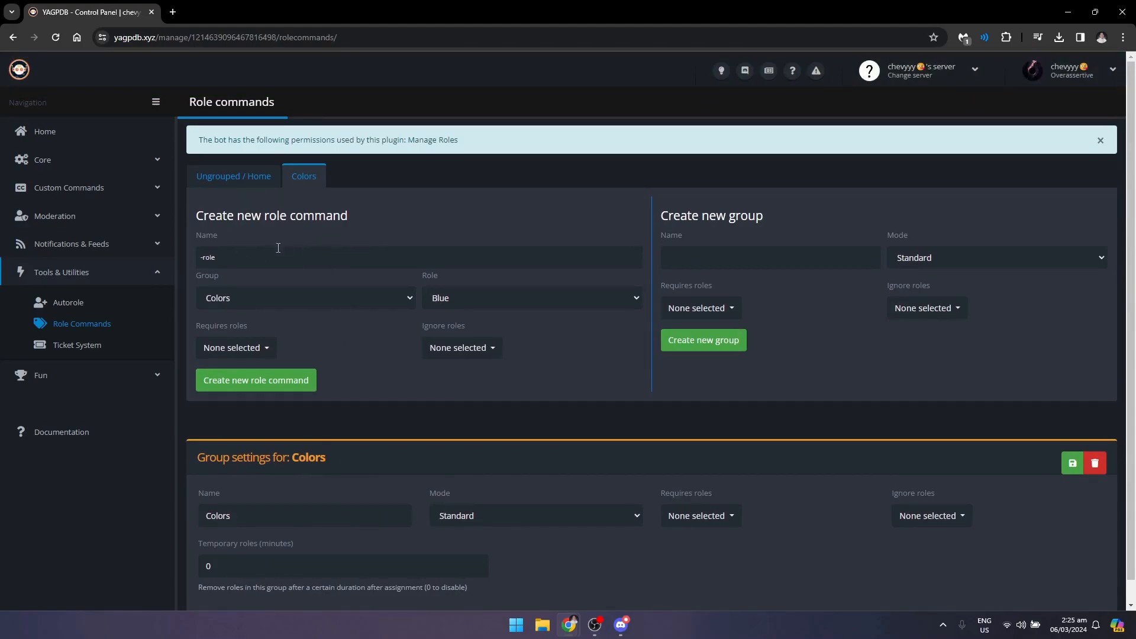
left_click(255, 261)
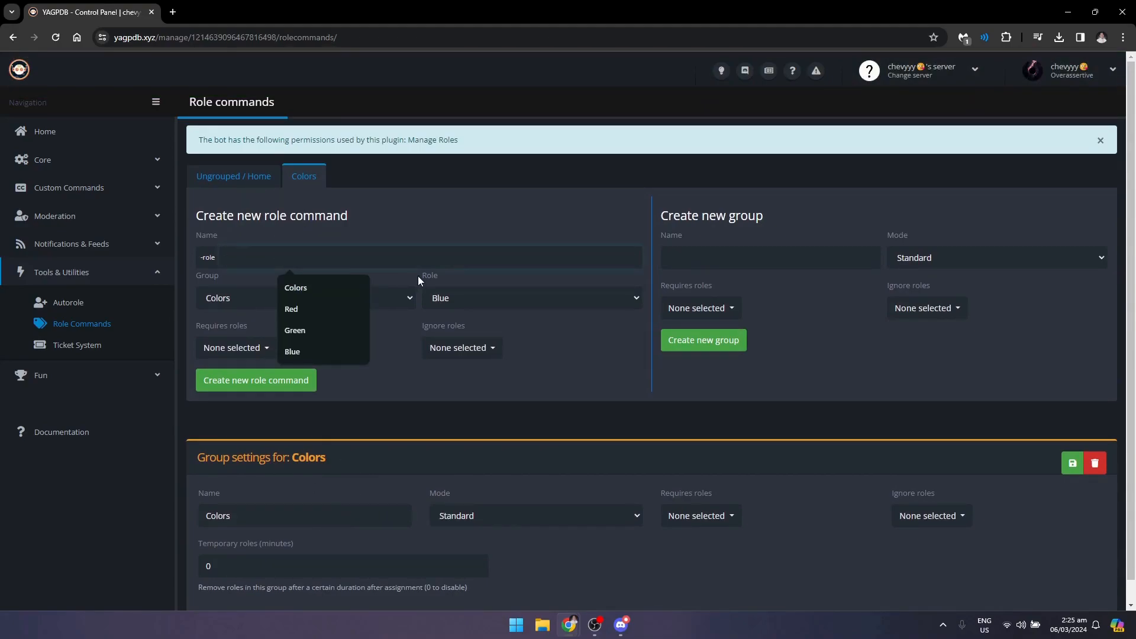
type("REd")
key("BackSpace")
key("BackSpace")
type("ed")
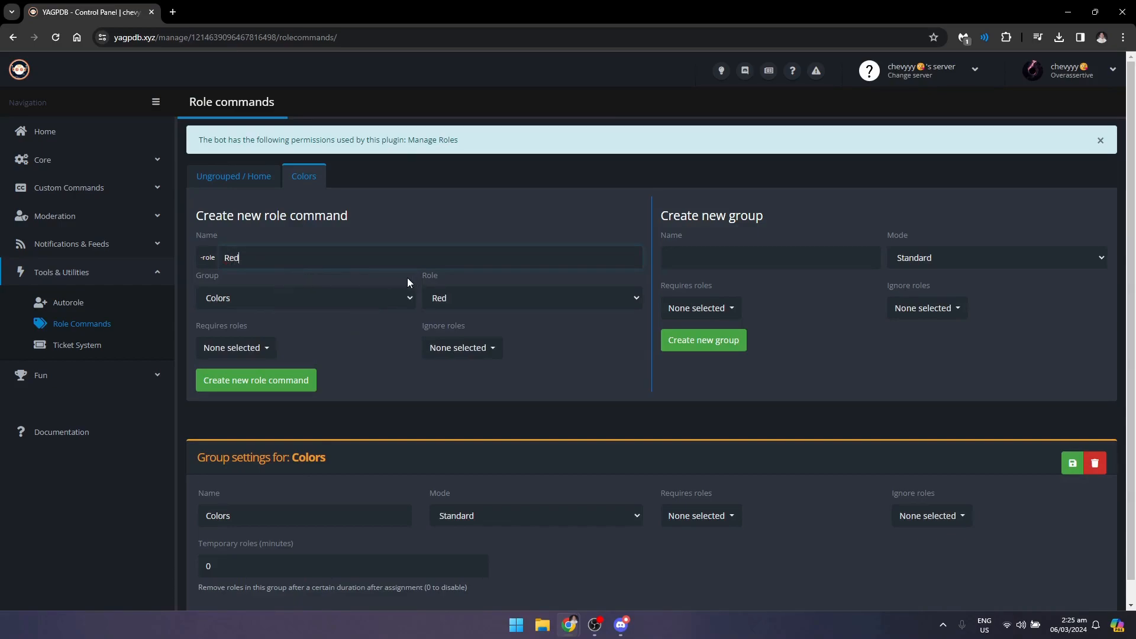
left_click(464, 299)
left_click(456, 299)
left_click(456, 299)
left_click(456, 342)
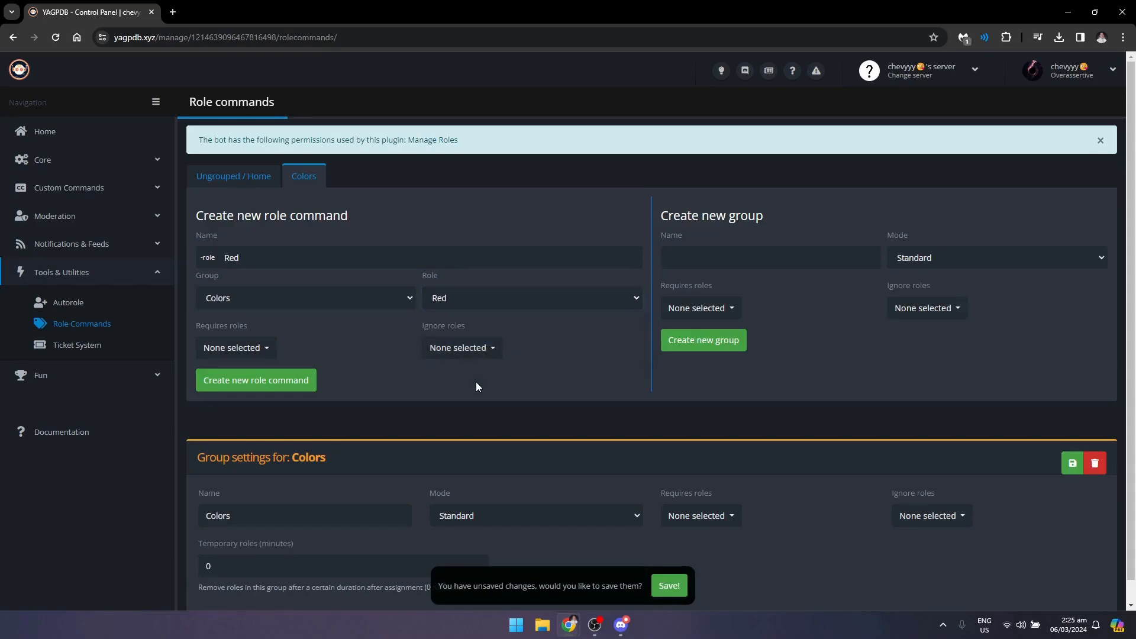
scroll(475, 382, "down", 1)
left_click(668, 586)
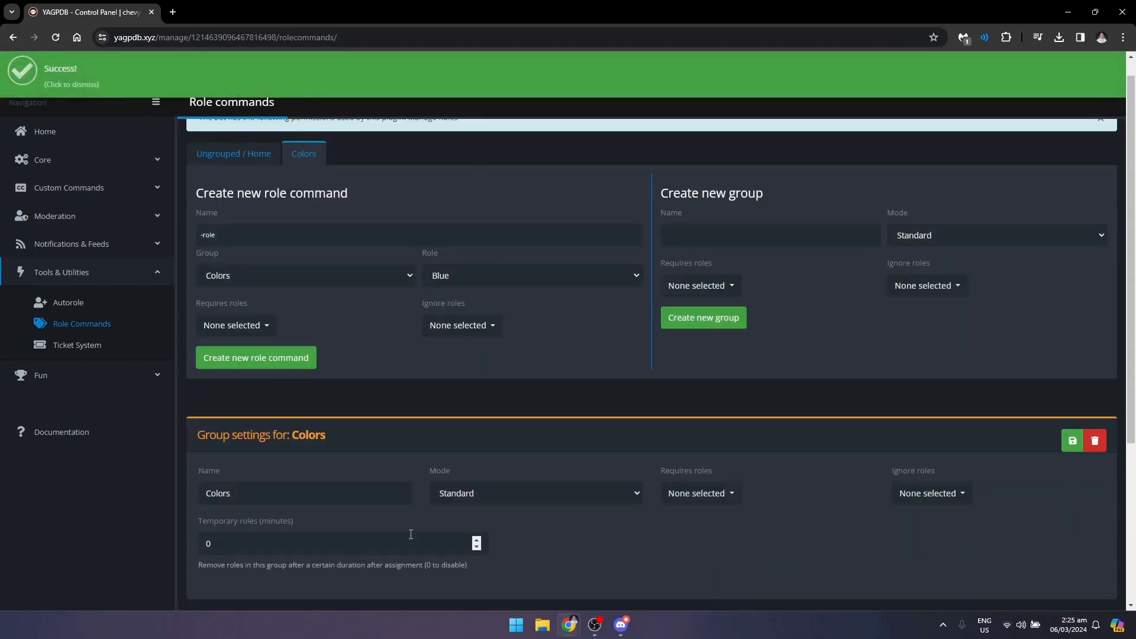
- Delete the Red role command from the Colors group
scroll(405, 415, "up", 1)
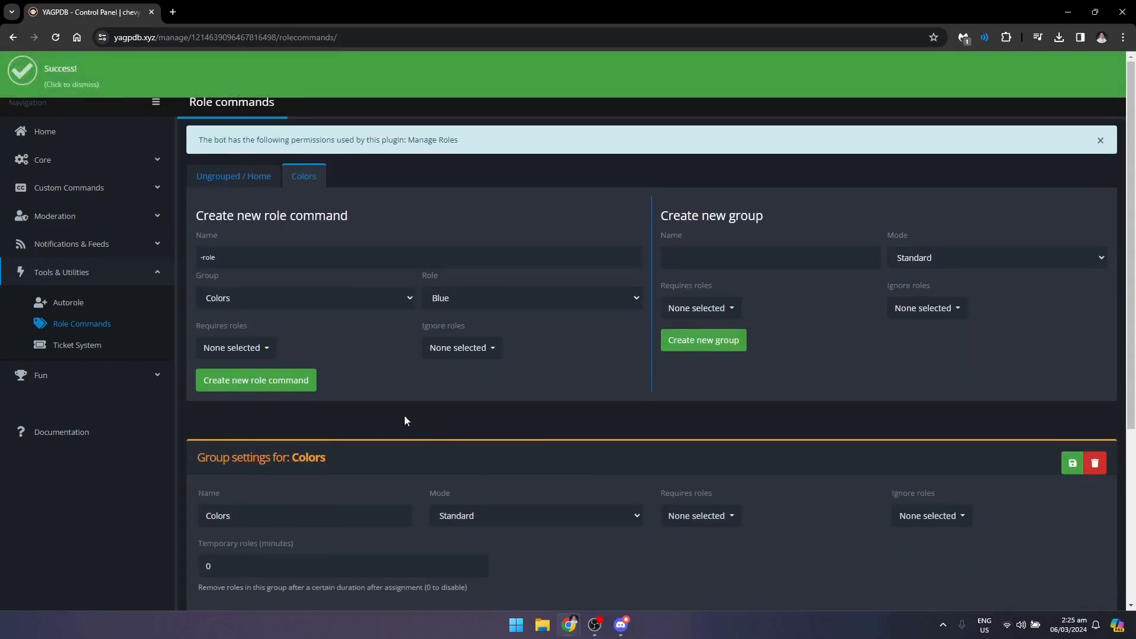
left_click(698, 519)
left_click(528, 520)
left_click(453, 569)
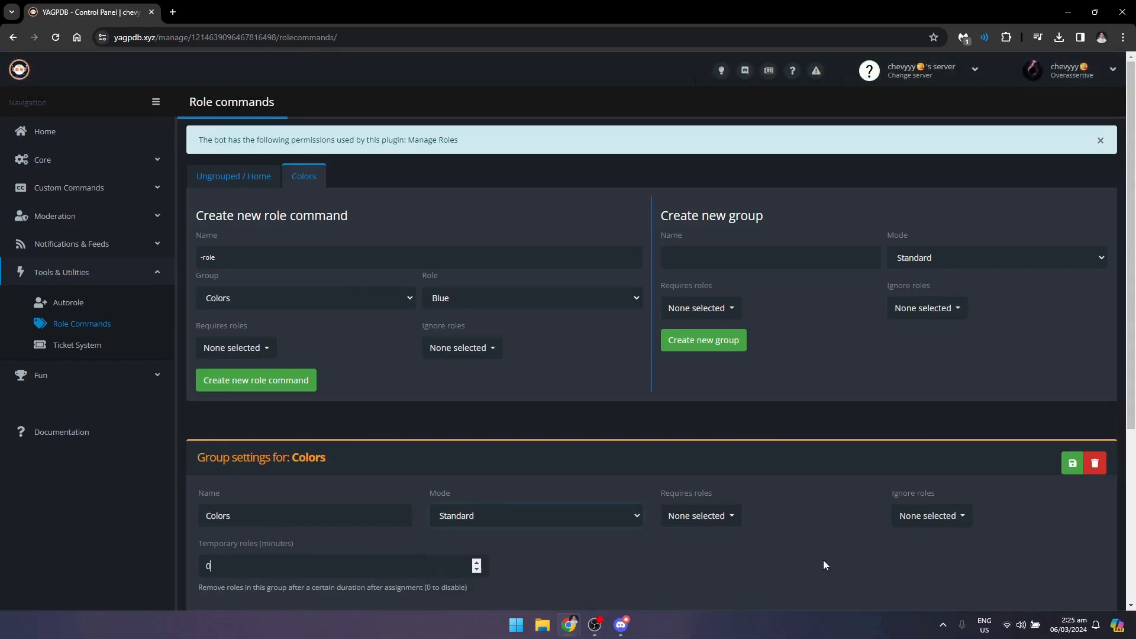
scroll(822, 559, "down", 3)
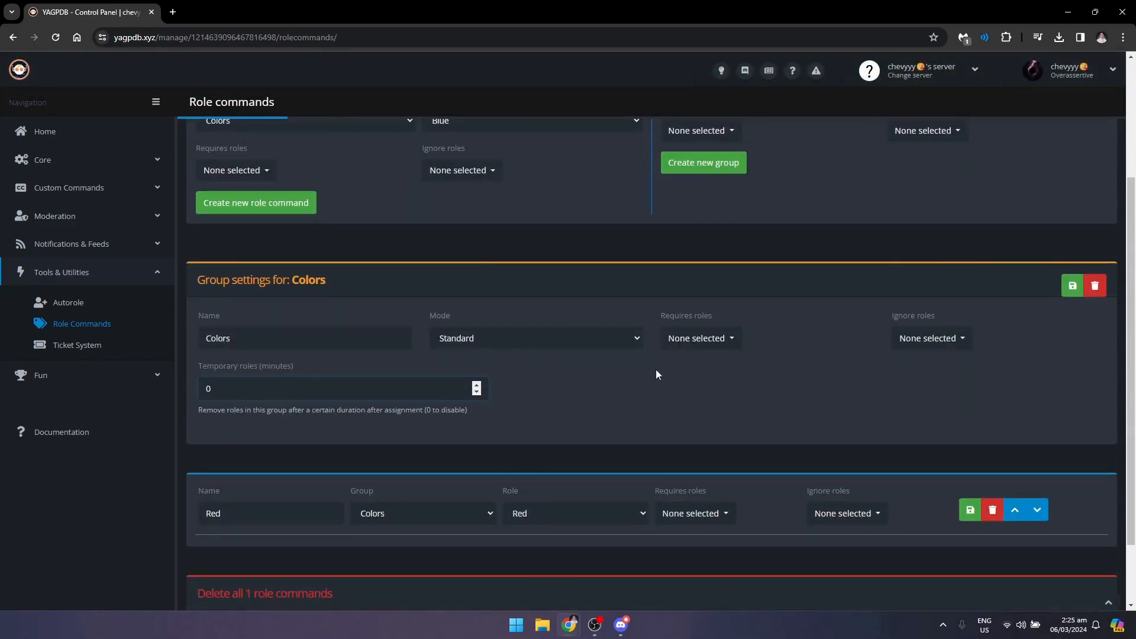
left_click(992, 510)
left_click(617, 112)
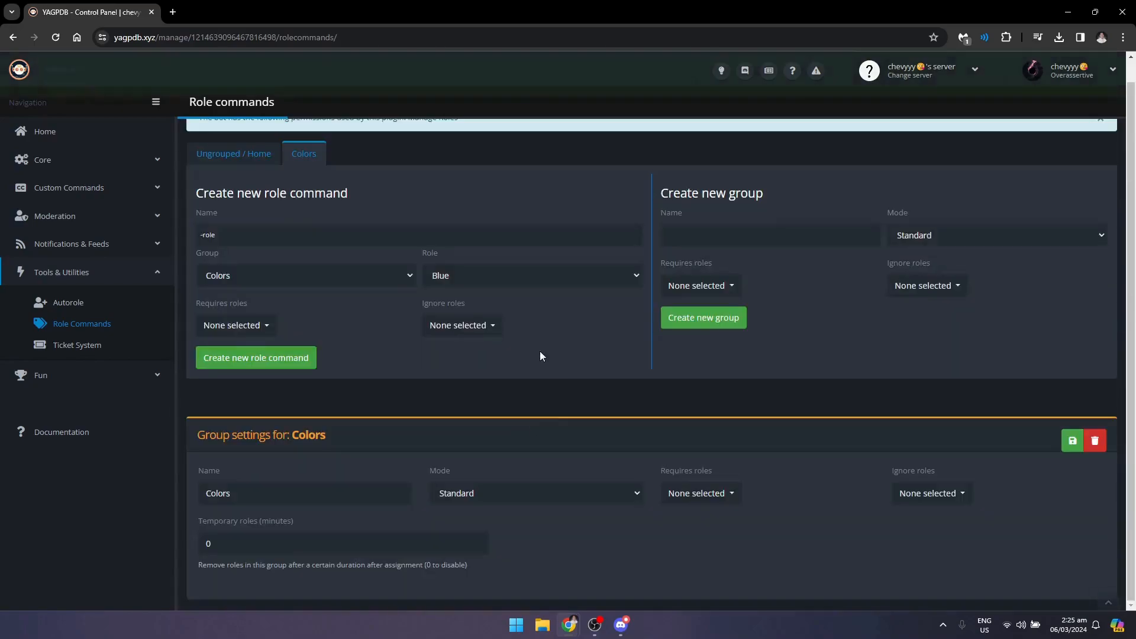
- Set the Colors group to Single mode with removal of the existing role when assigning another one enabled, and save
left_click(482, 495)
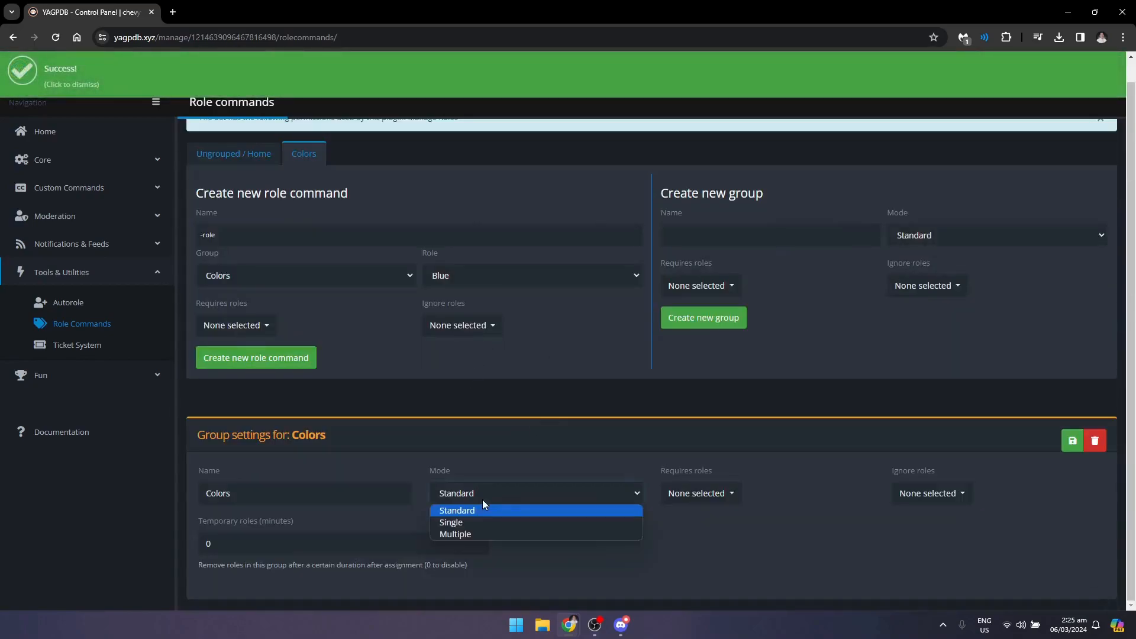
left_click(459, 524)
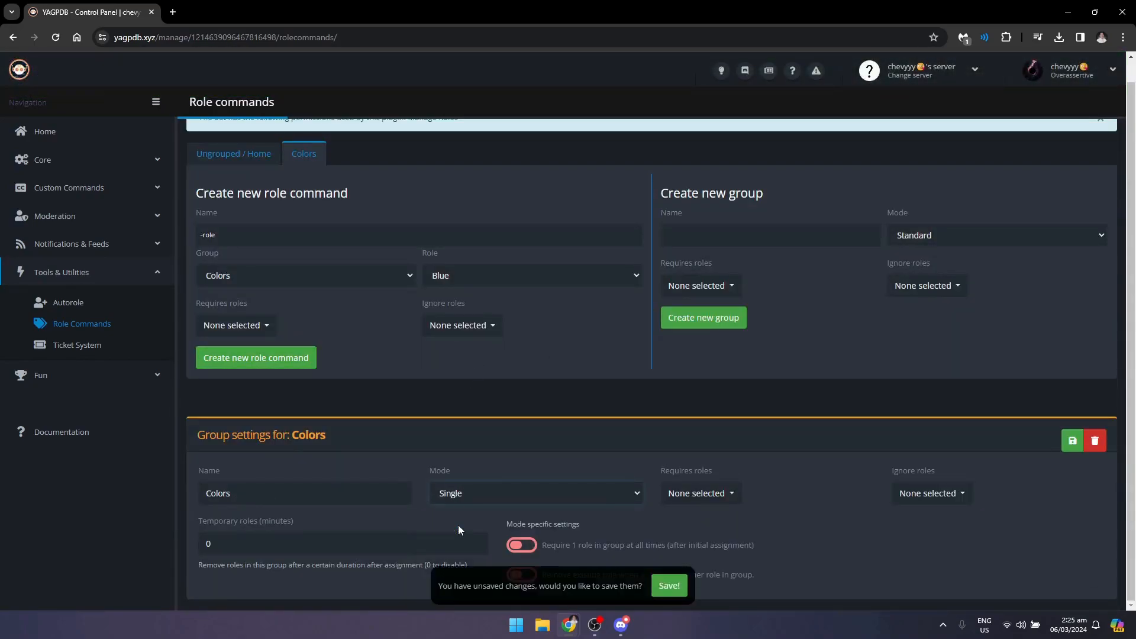
left_click(681, 590)
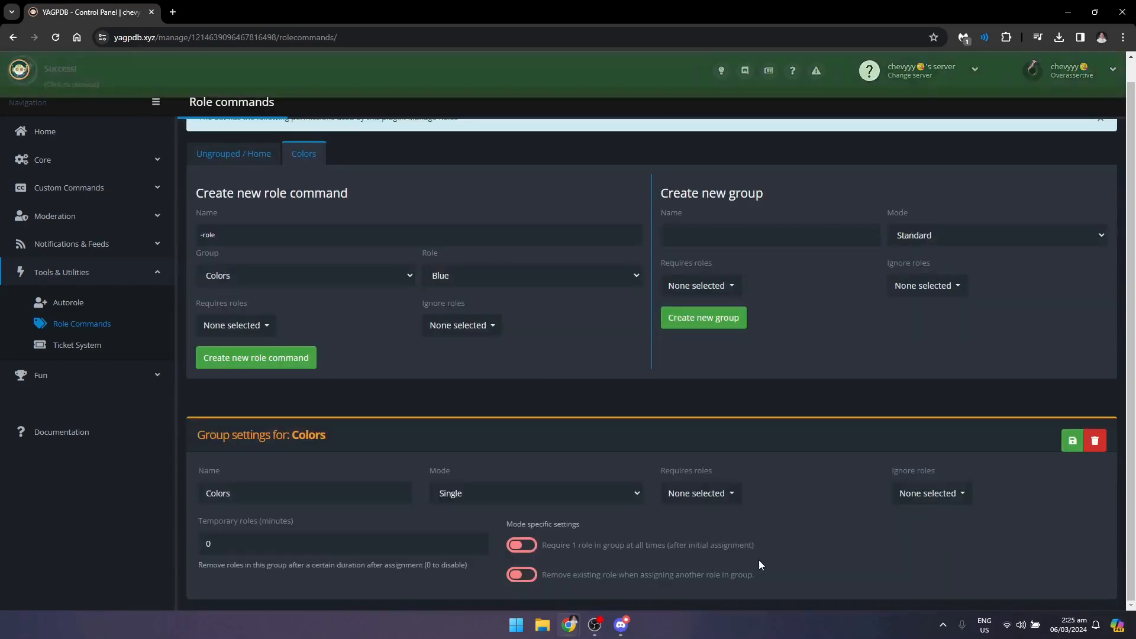
left_click(531, 577)
left_click(669, 586)
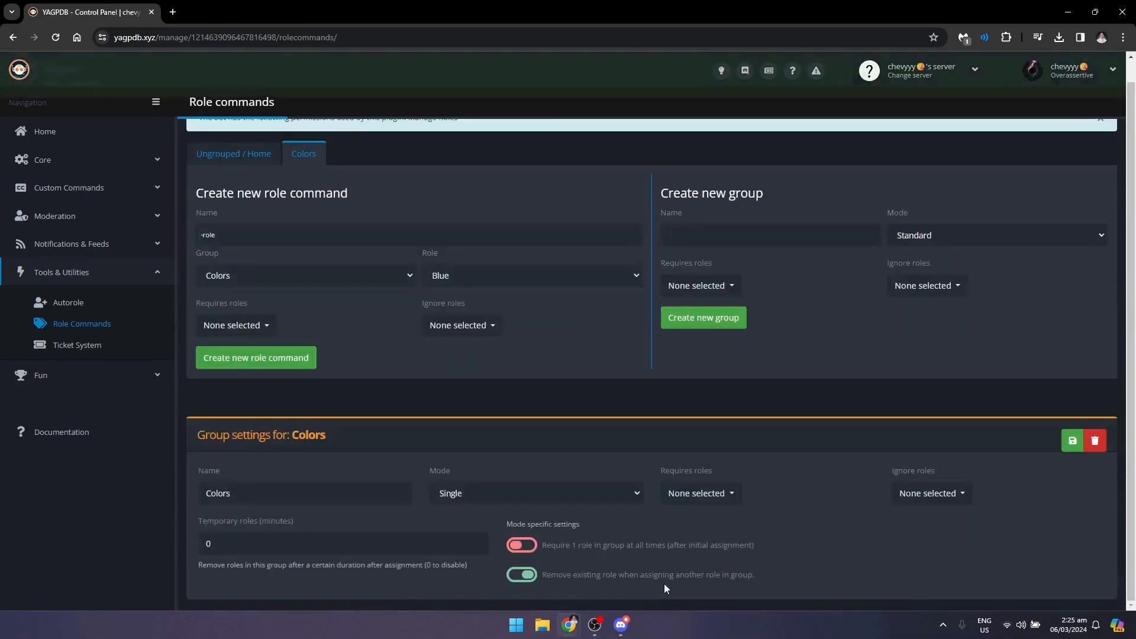
- Add a role command named Red for the Red role to the Single-mode Colors group and save it
left_click(483, 298)
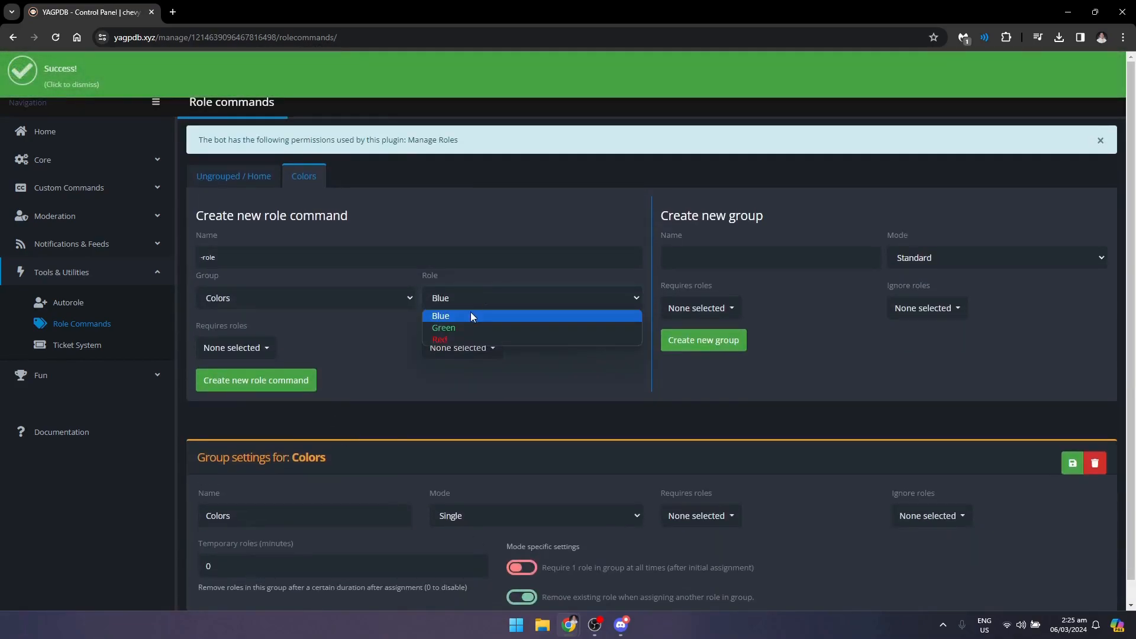
left_click(471, 340)
left_click(226, 258)
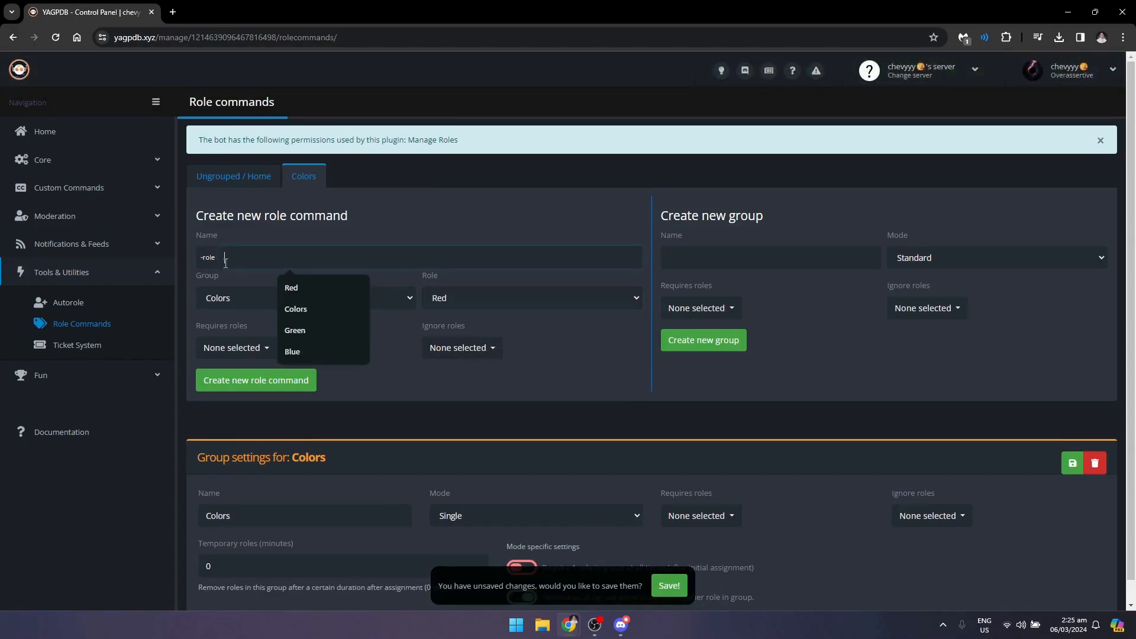
left_click(322, 288)
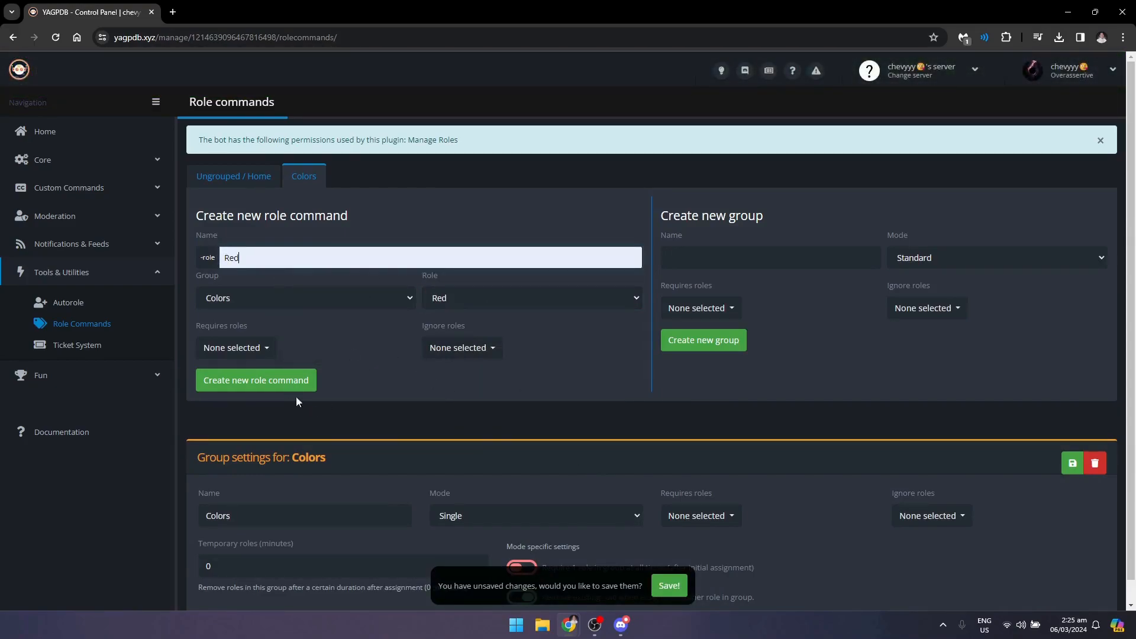
left_click(669, 585)
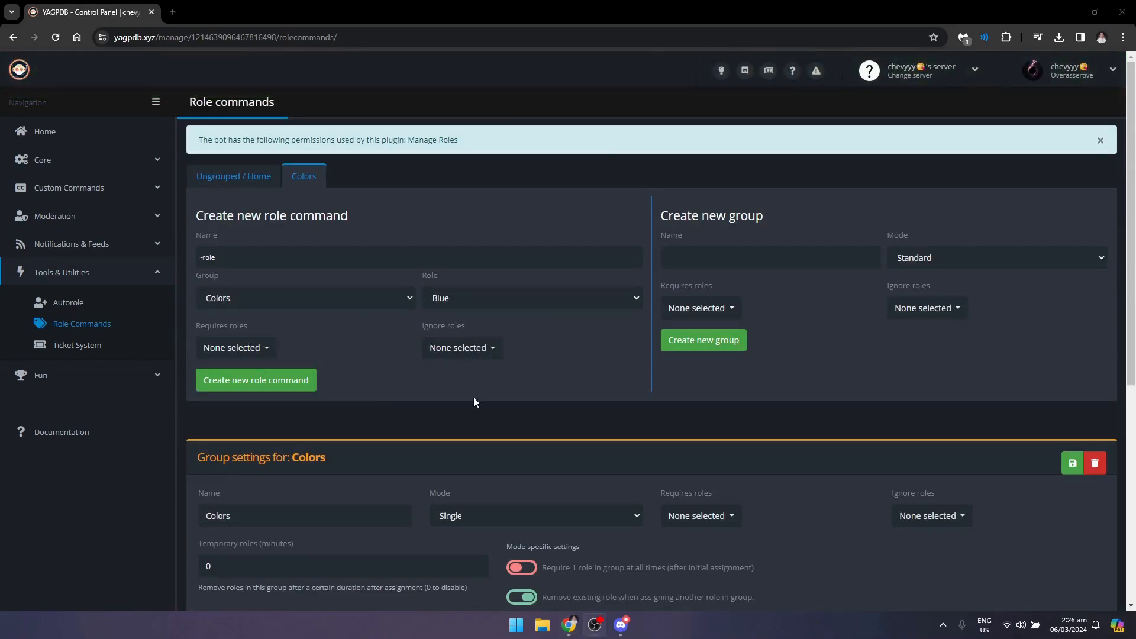
scroll(545, 399, "down", 6)
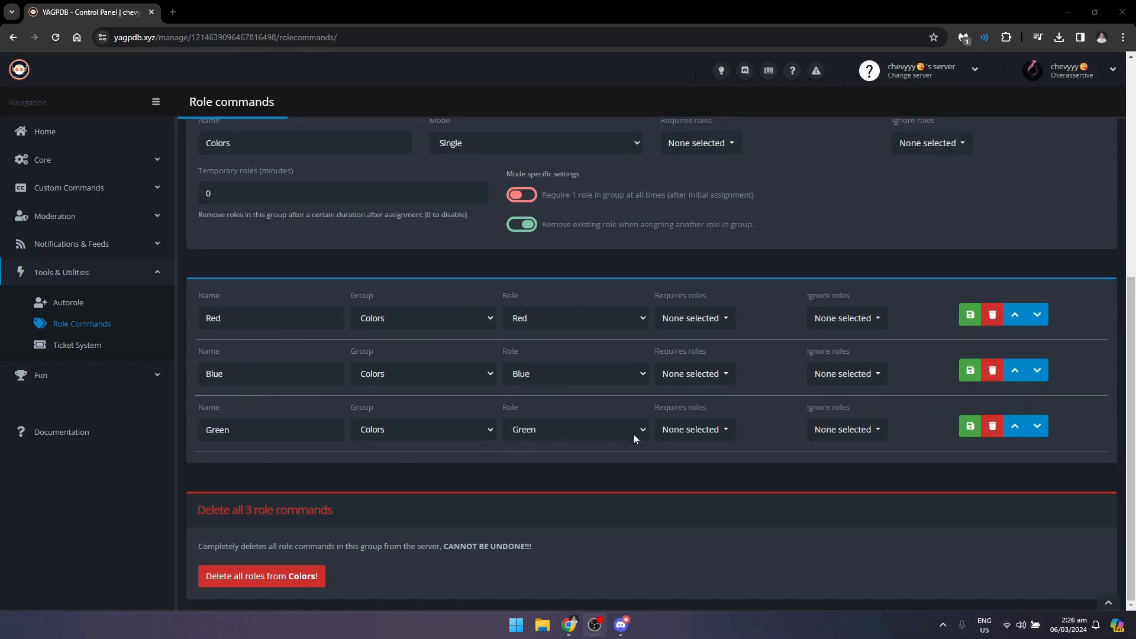
scroll(680, 438, "up", 6)
scroll(719, 460, "down", 3)
scroll(509, 417, "up", 3)
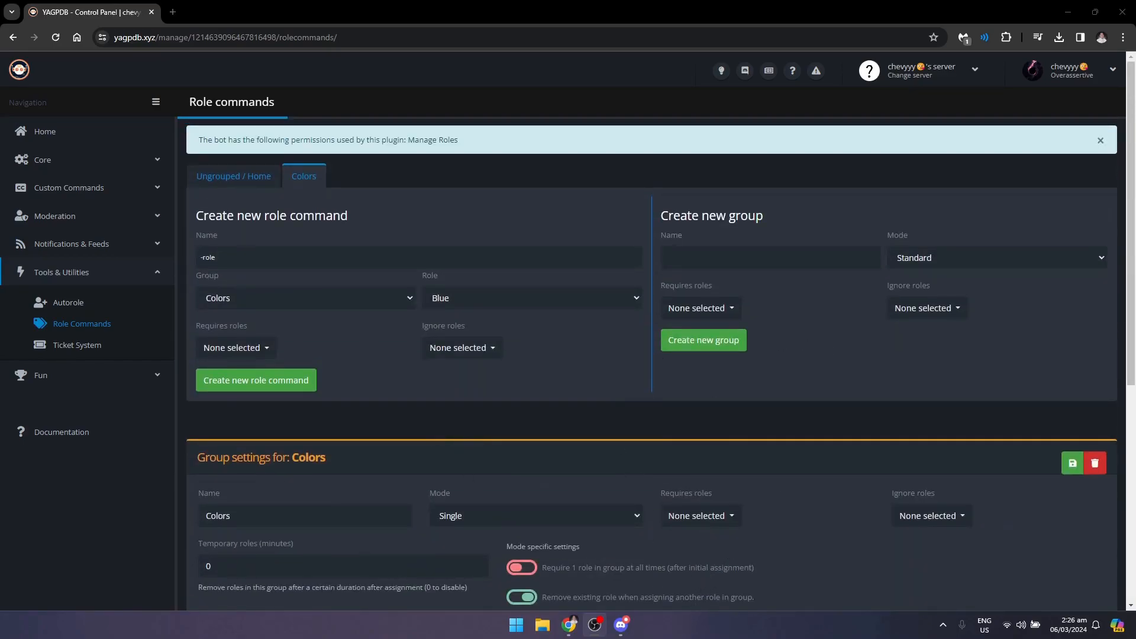
- Switch to Discord and send "-rolemenu create Colors -nodm" in the self-roles channel
left_click(620, 624)
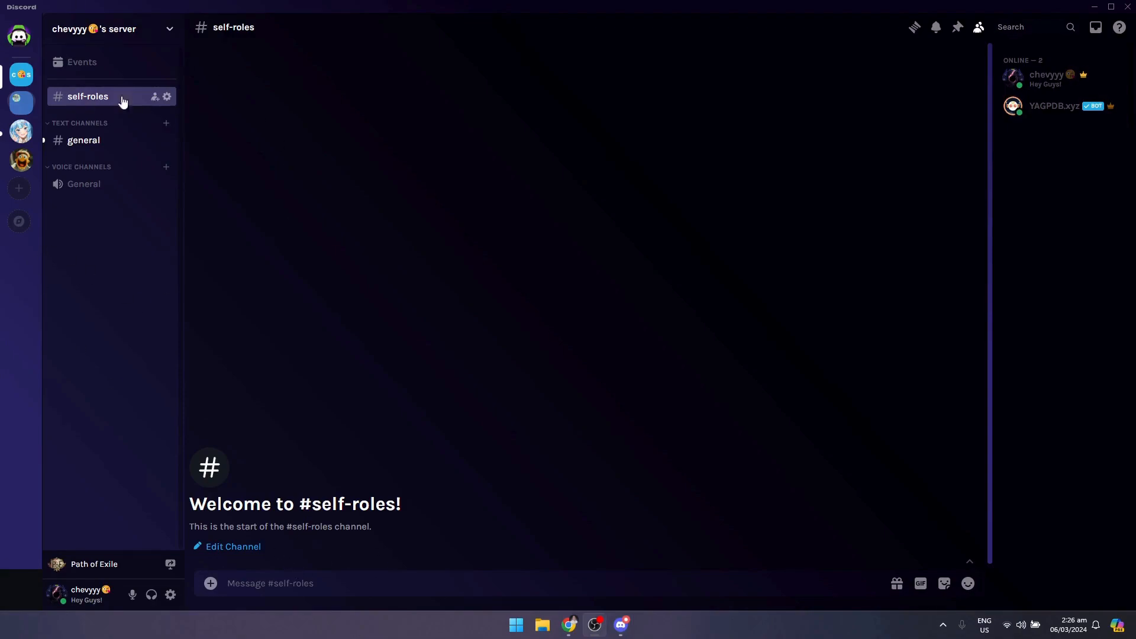
type("-rolemenu create Colors -nodm")
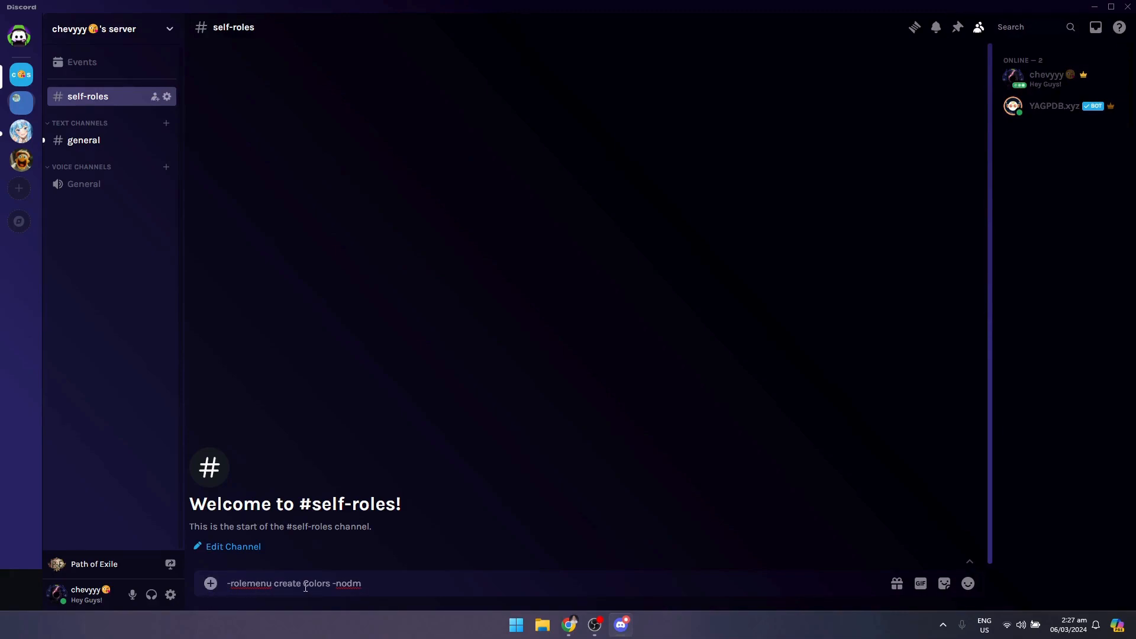
mouse_move(302, 584)
left_mouse_down()
mouse_move(332, 591)
mouse_move(317, 589)
left_mouse_up()
left_click(332, 591)
left_click(377, 593)
key("Return")
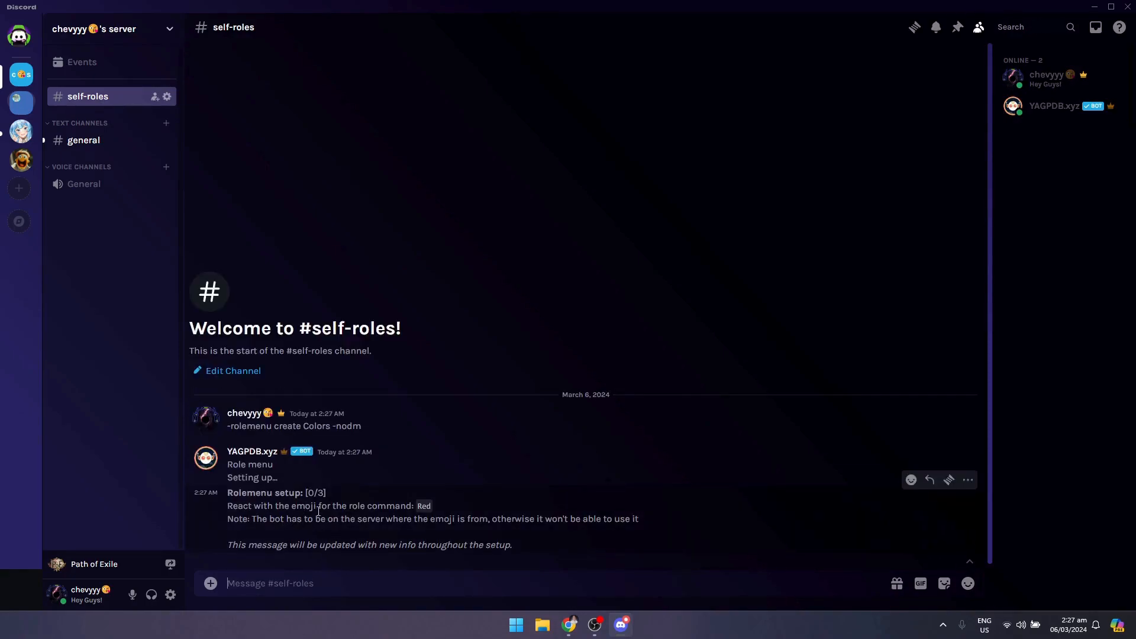
- Upload Curious Blue.png, Mountain Meadow.png and Thunderbird.png from Downloads > Color Emojis > Color Emojis - Copy as server emojis, and leave the server settings
left_click(147, 30)
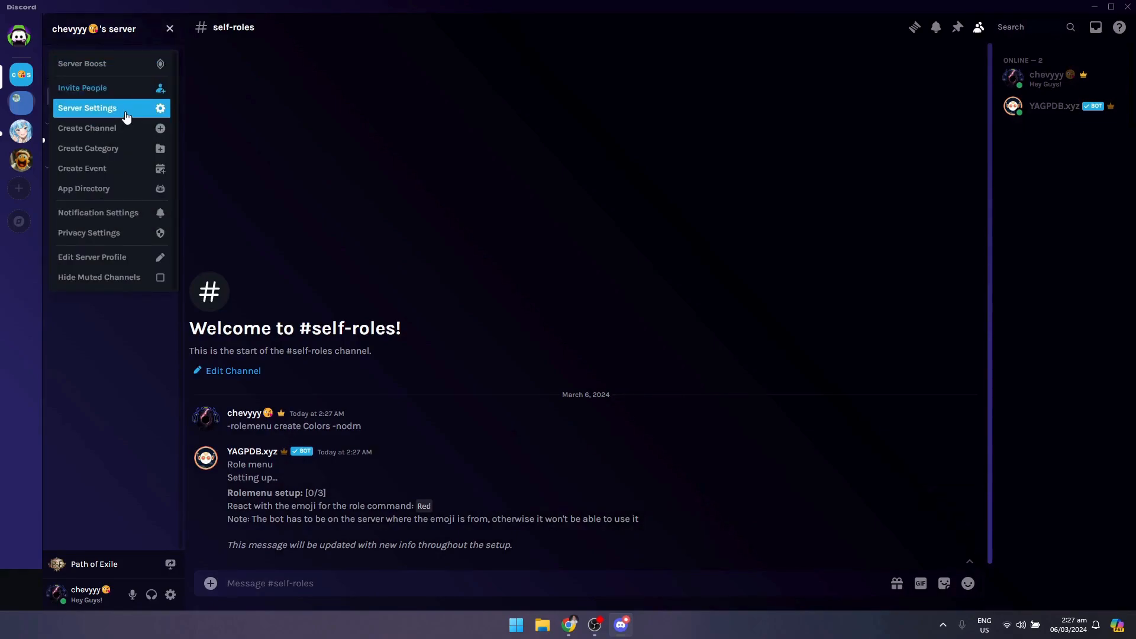
left_click(126, 112)
left_click(311, 113)
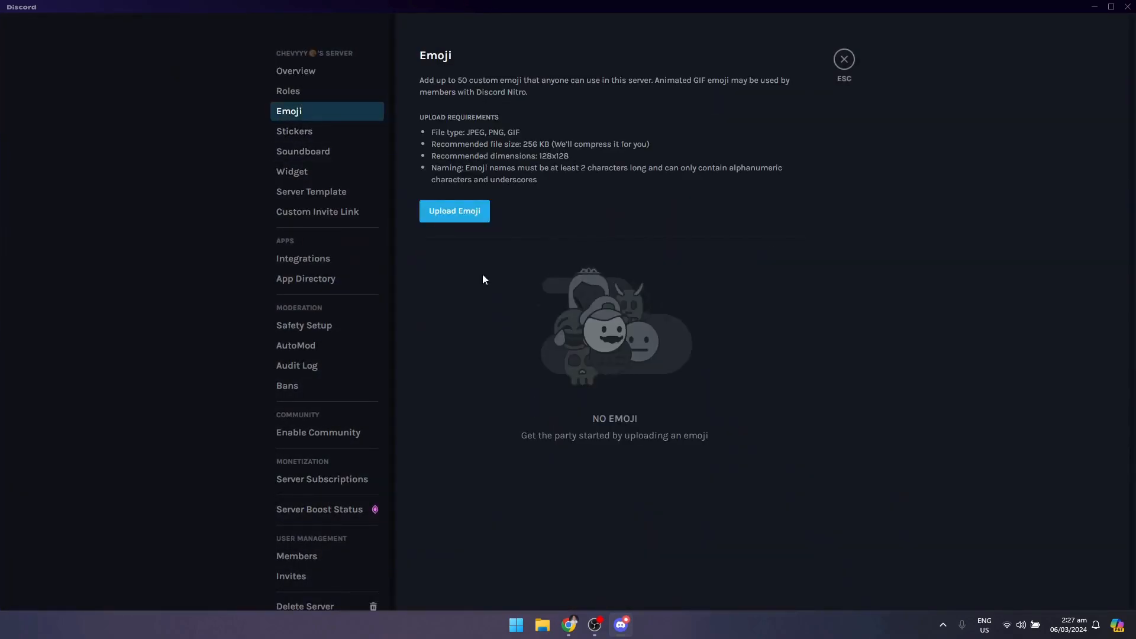
left_click(449, 218)
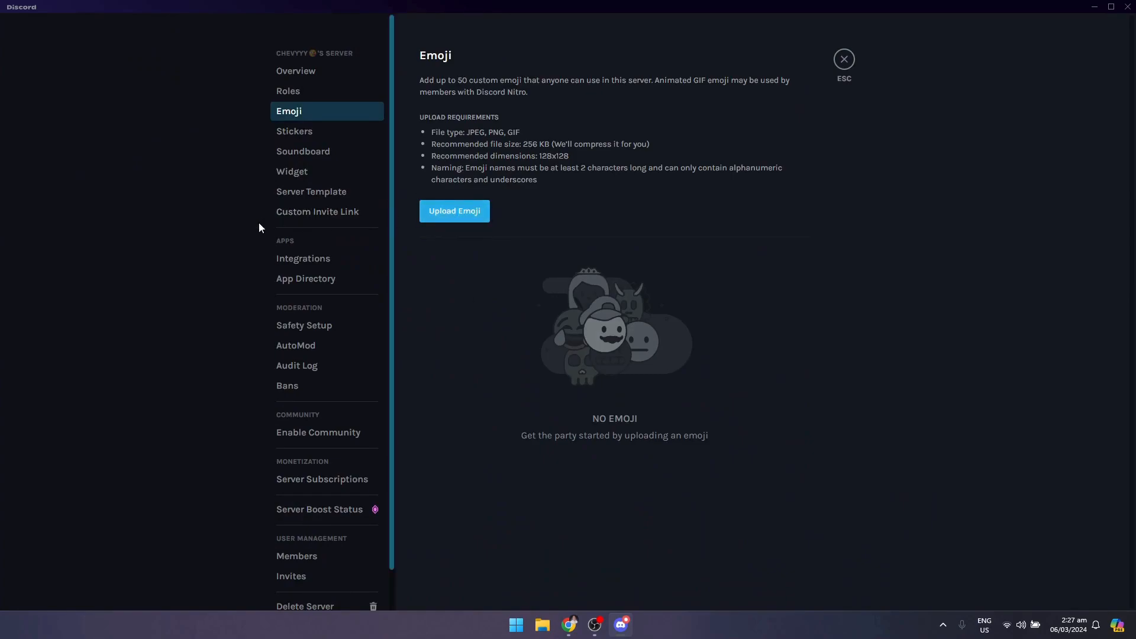
left_click(405, 234)
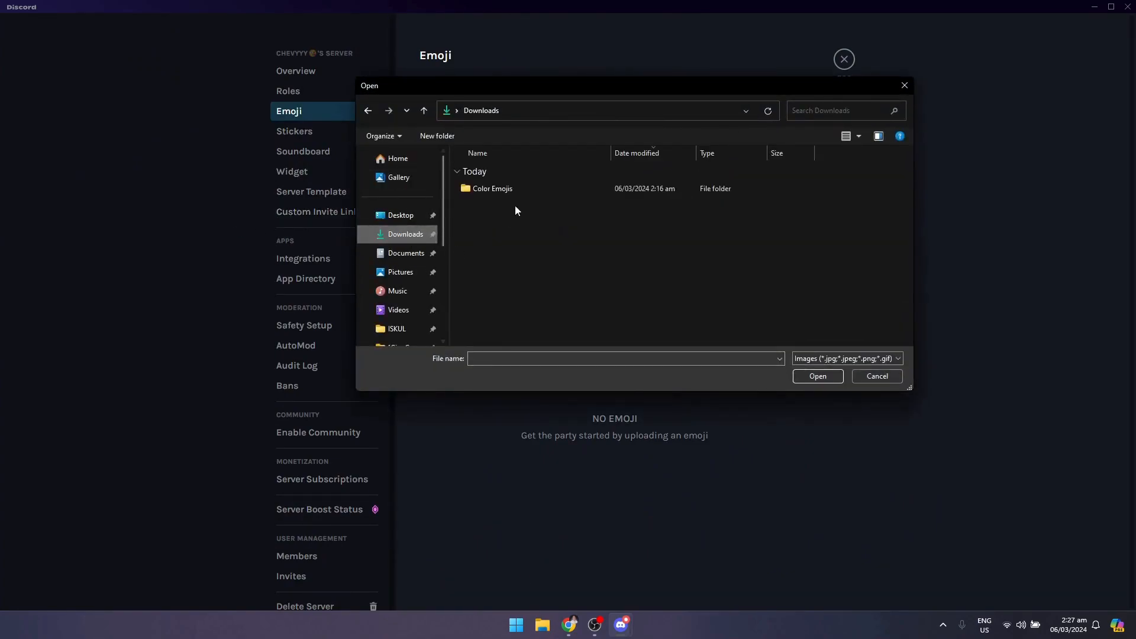
double_click(507, 191)
double_click(524, 191)
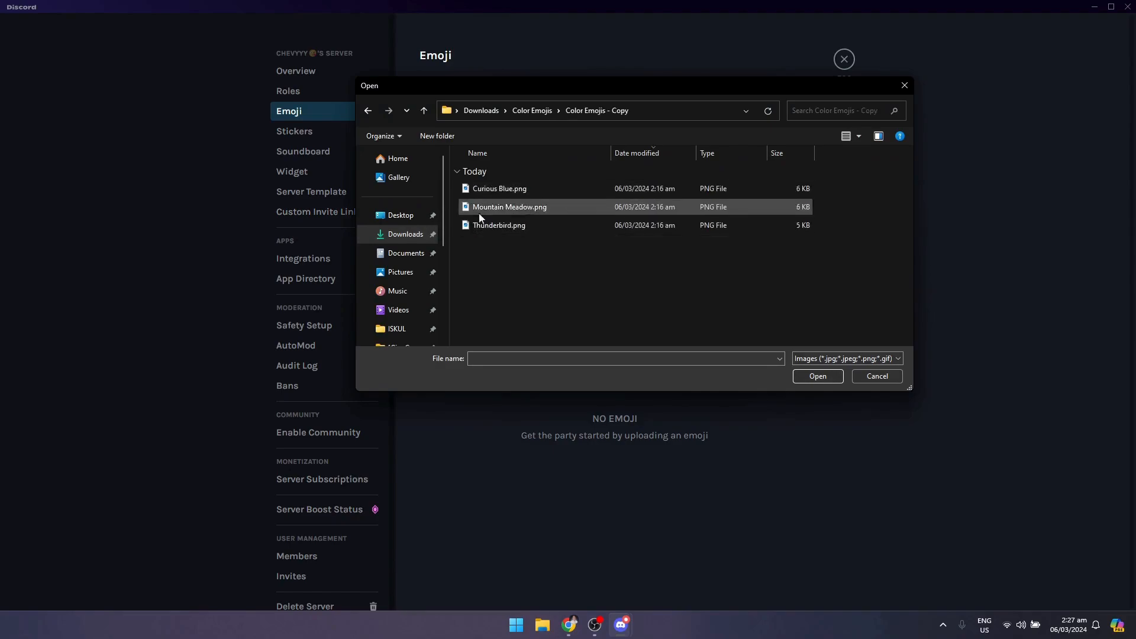
left_click_drag(540, 243, 535, 182)
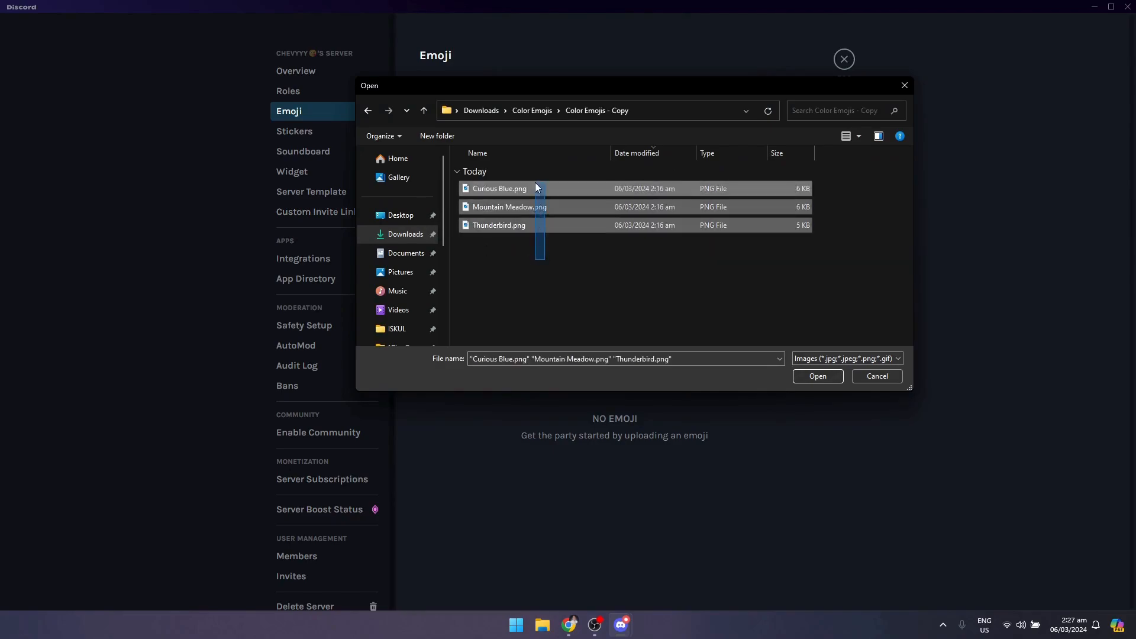
key("Return")
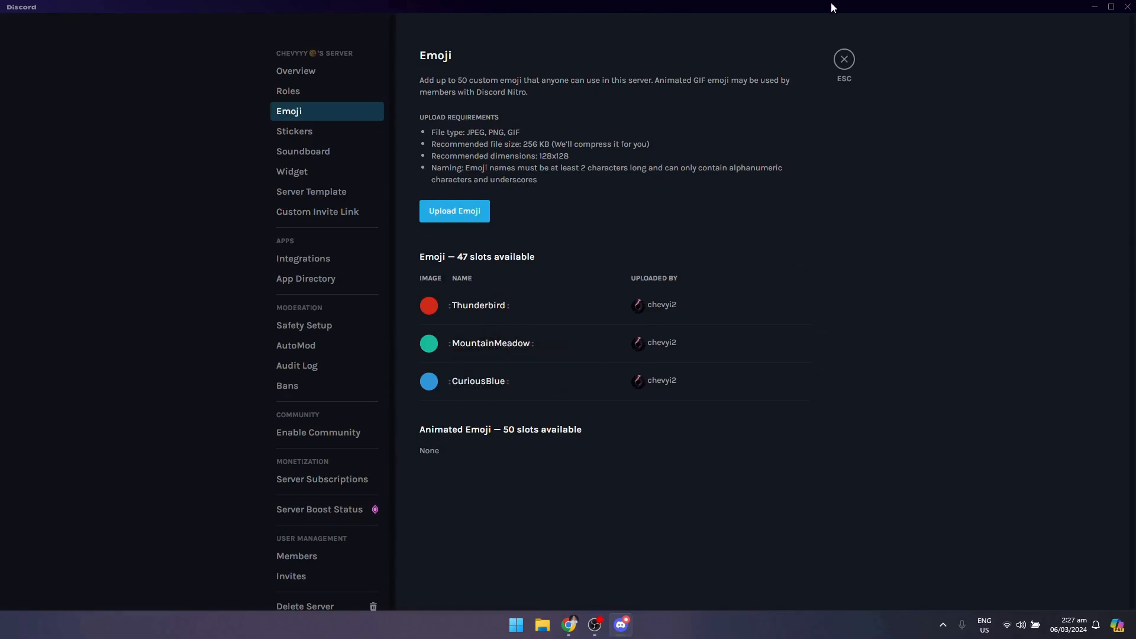
left_click(846, 65)
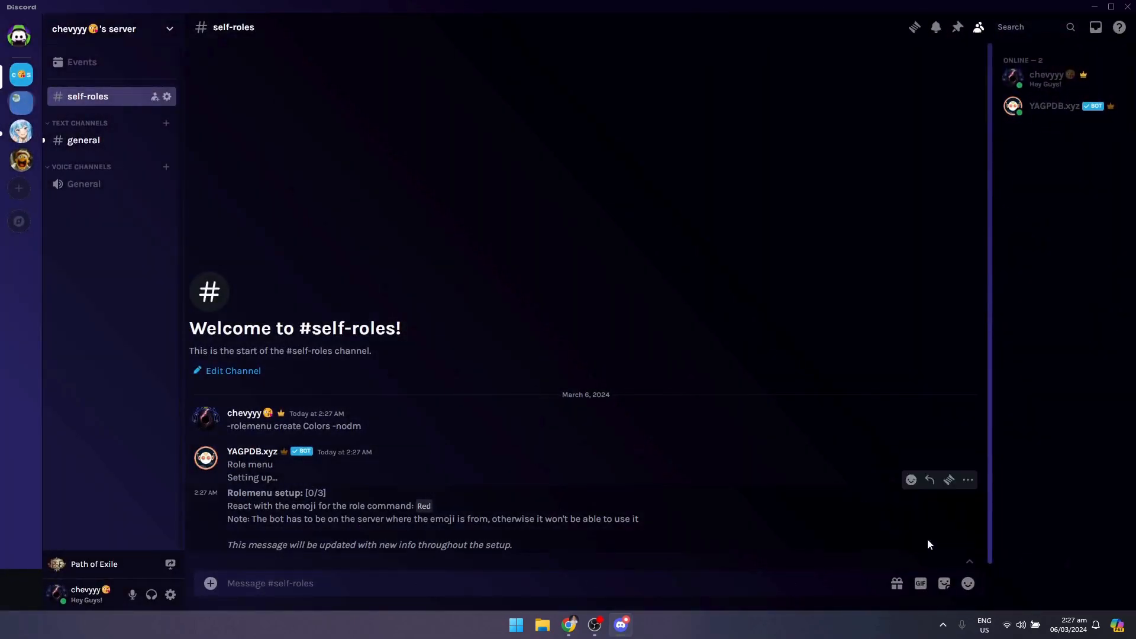
- React to the bot's setup message with the red, blue and green server emojis for the Red, Blue and Green role commands in turn
left_click(911, 479)
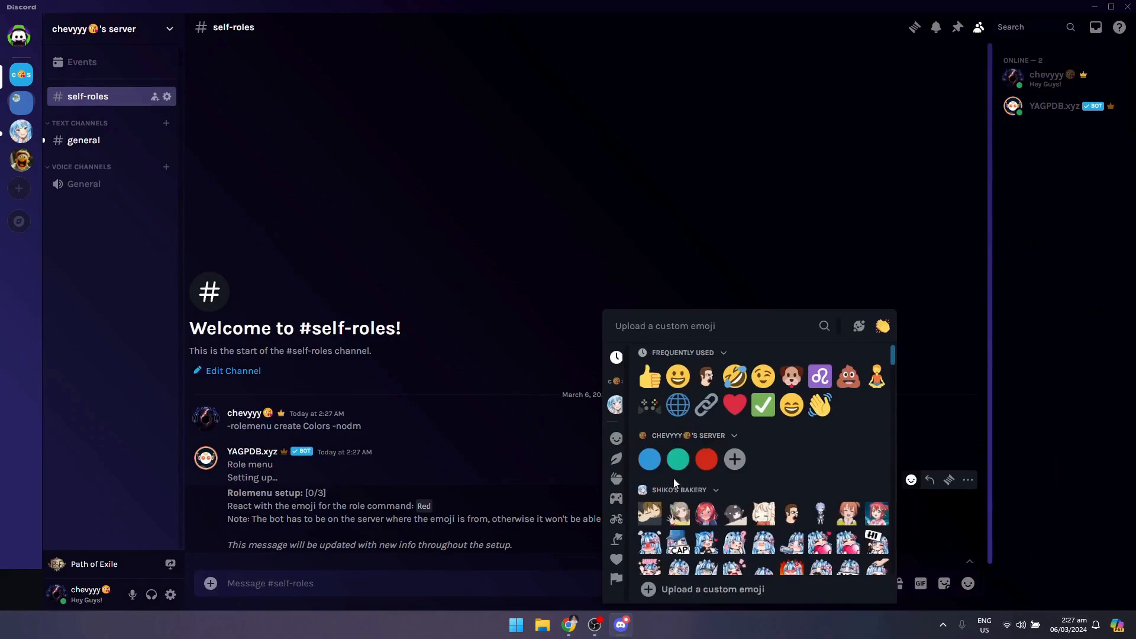
left_click(702, 466)
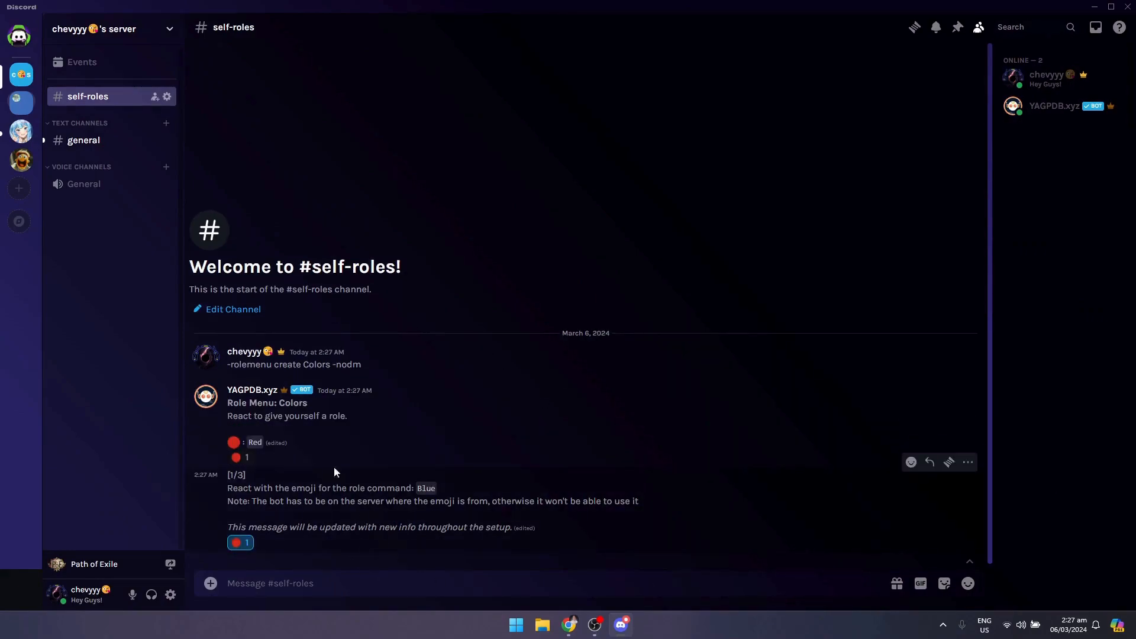
left_click(912, 462)
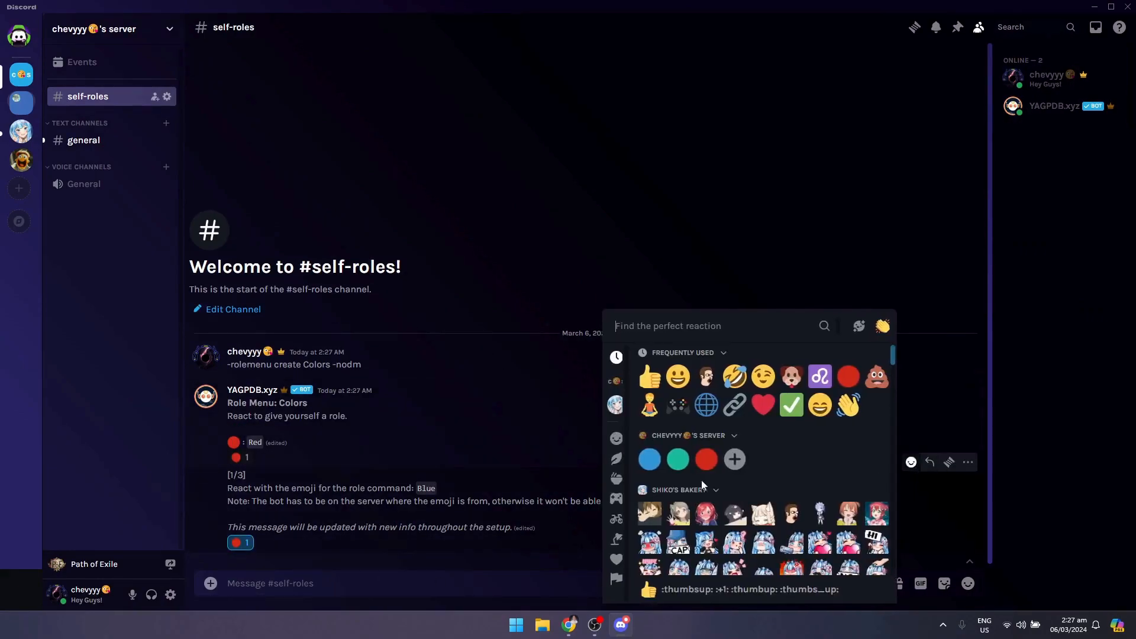
left_click(650, 460)
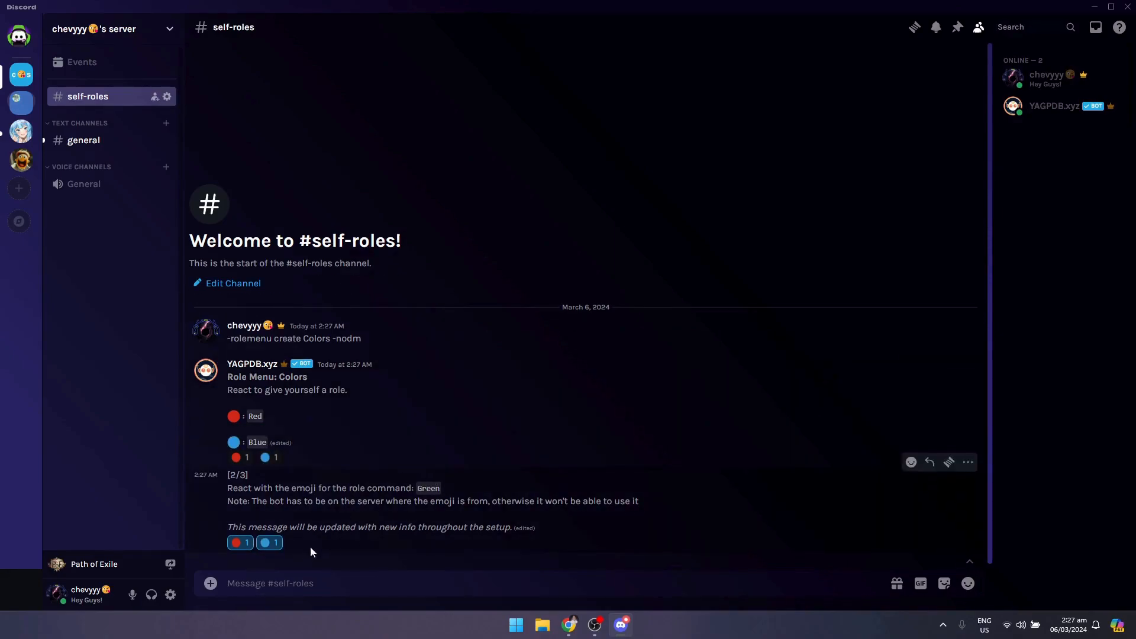
left_click(911, 462)
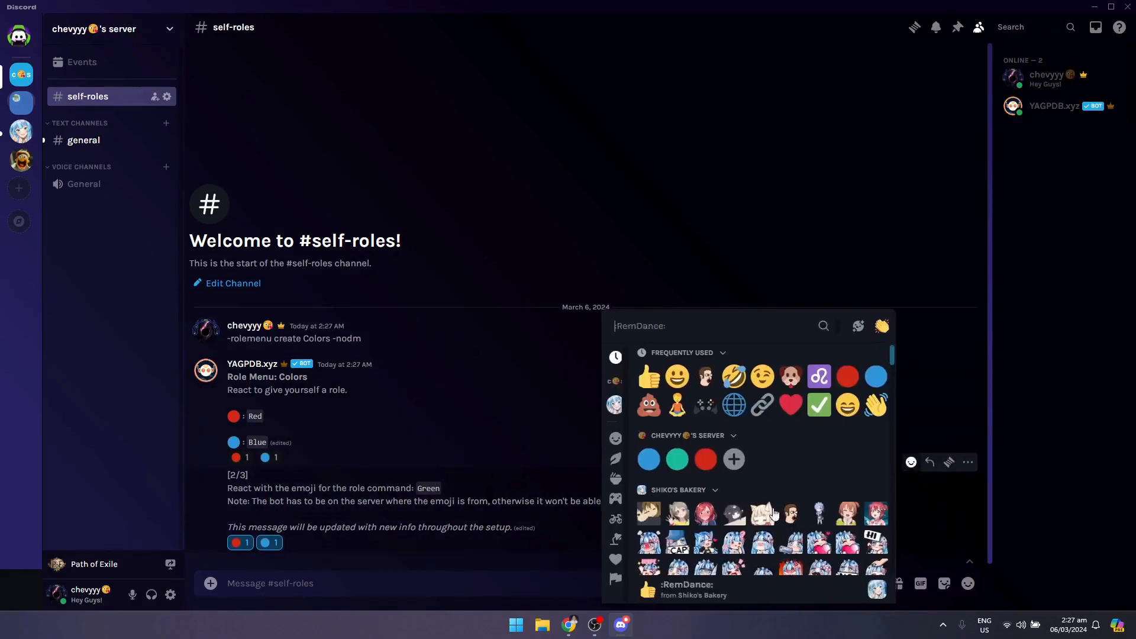
left_click(678, 461)
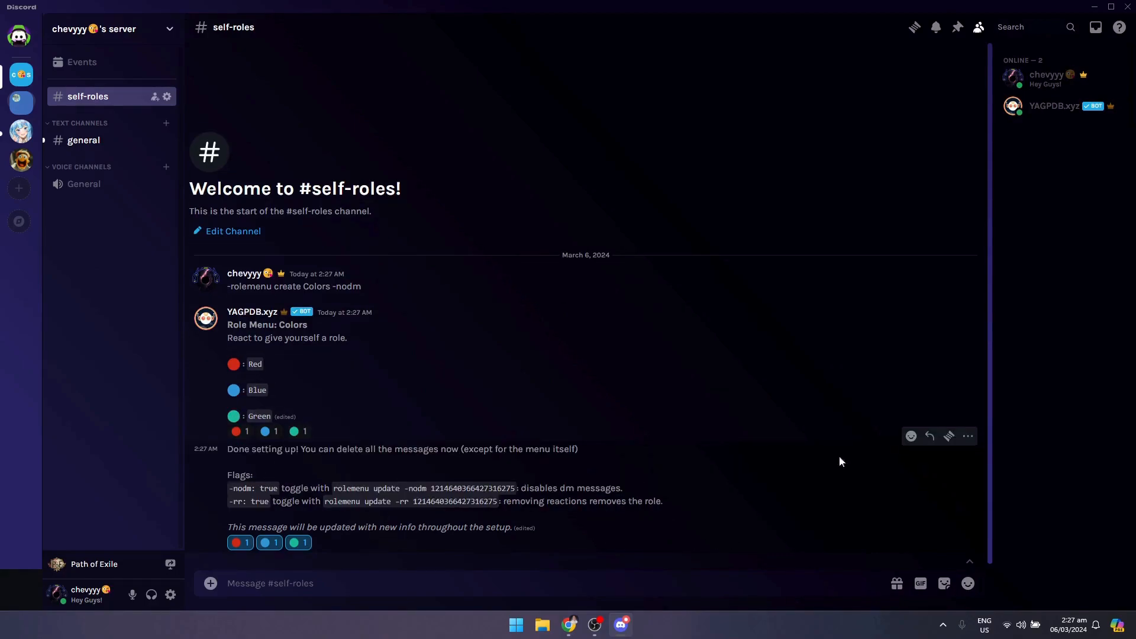
- Delete the bot's setup message below the Colors role menu, keeping the menu itself
left_click(970, 444)
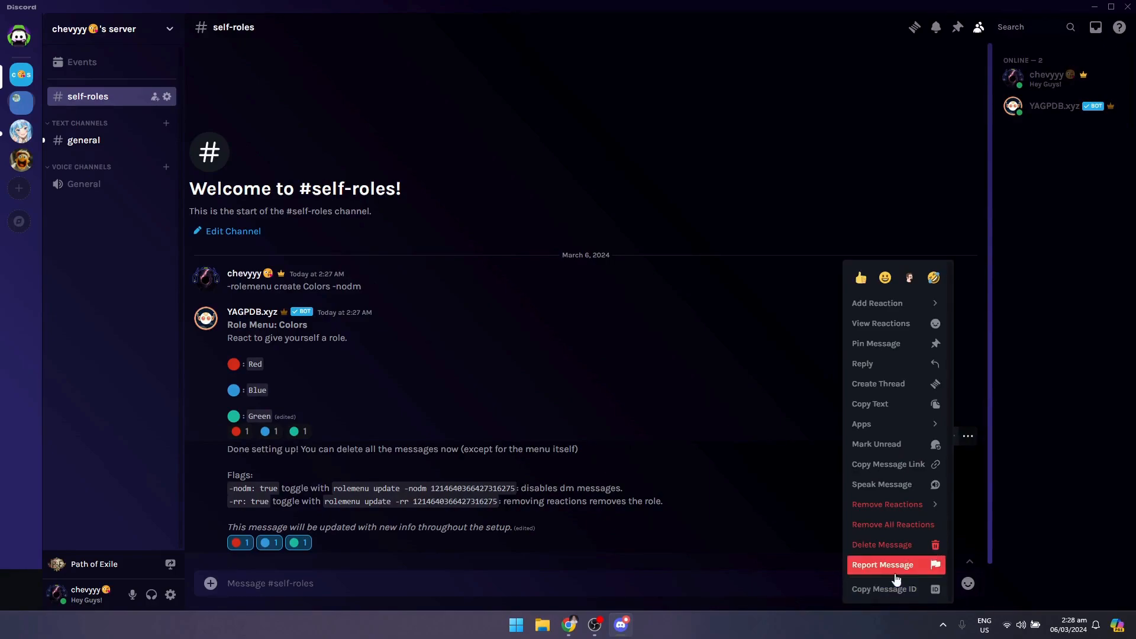
left_click(885, 544)
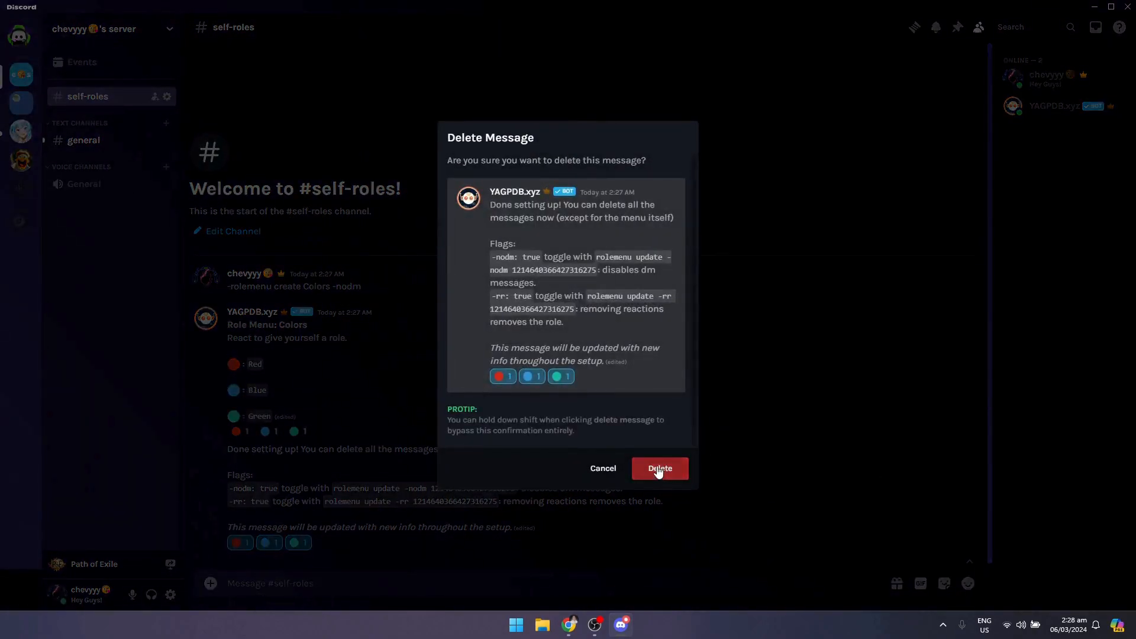
left_click(659, 470)
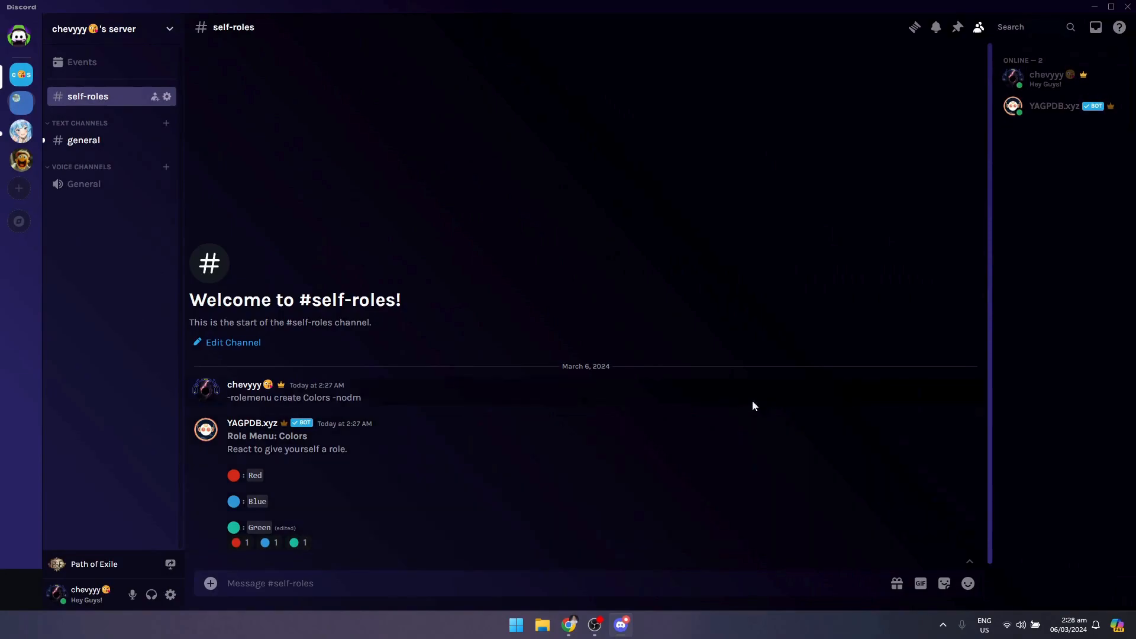
- Test the Colors role menu by switching between its red, blue and green reactions, and remove the remaining green reaction
left_click(240, 543)
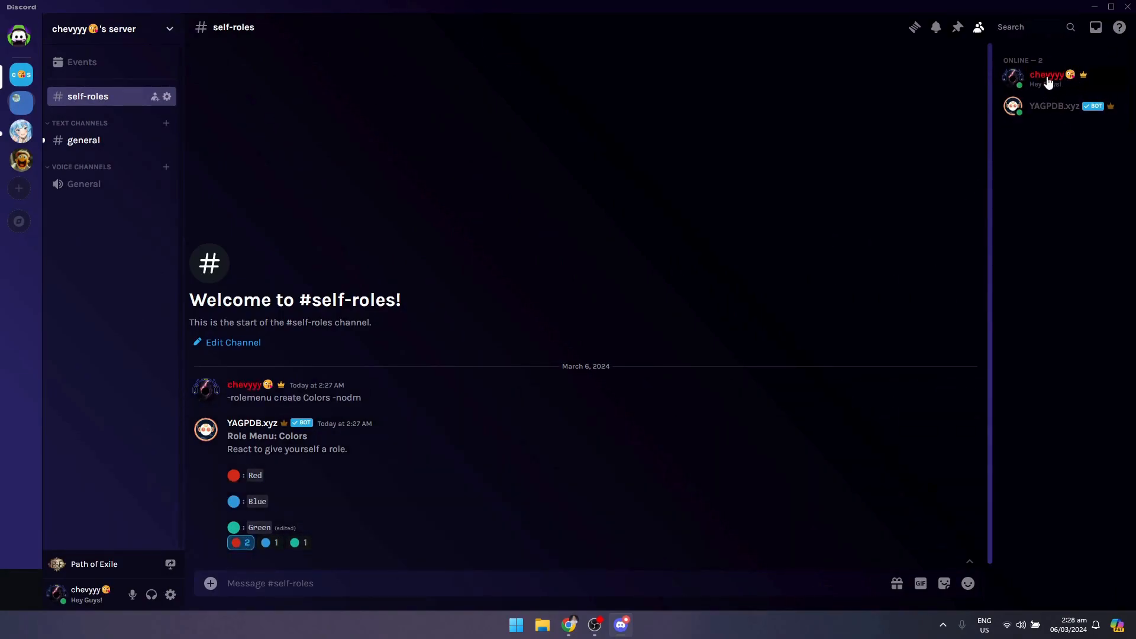
left_click(270, 543)
left_click(300, 544)
left_click(273, 544)
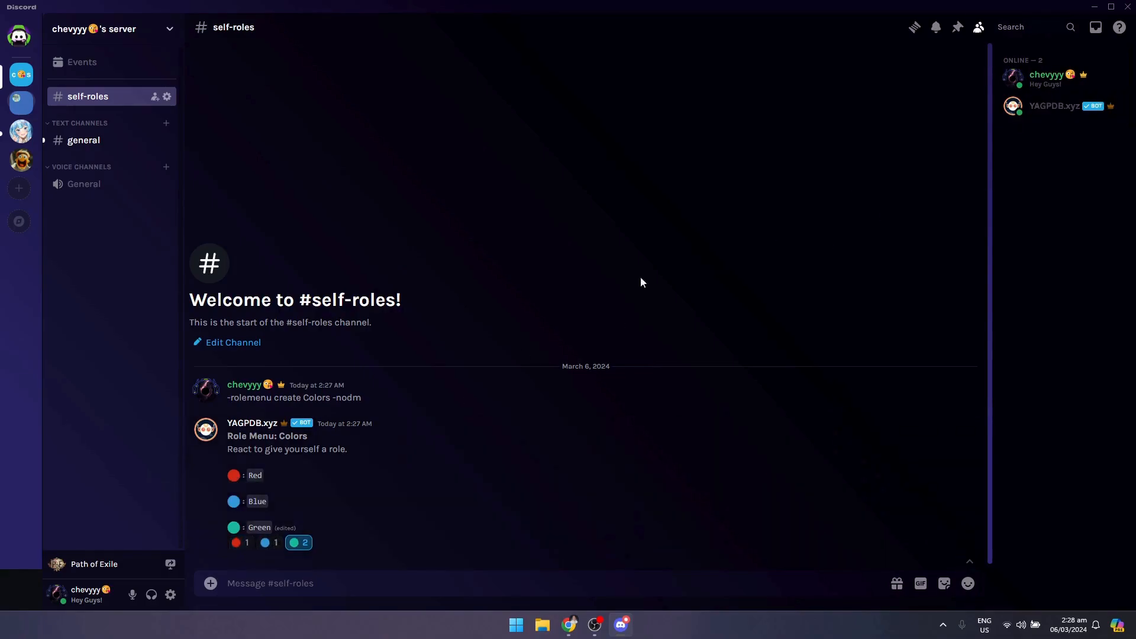
left_click(300, 543)
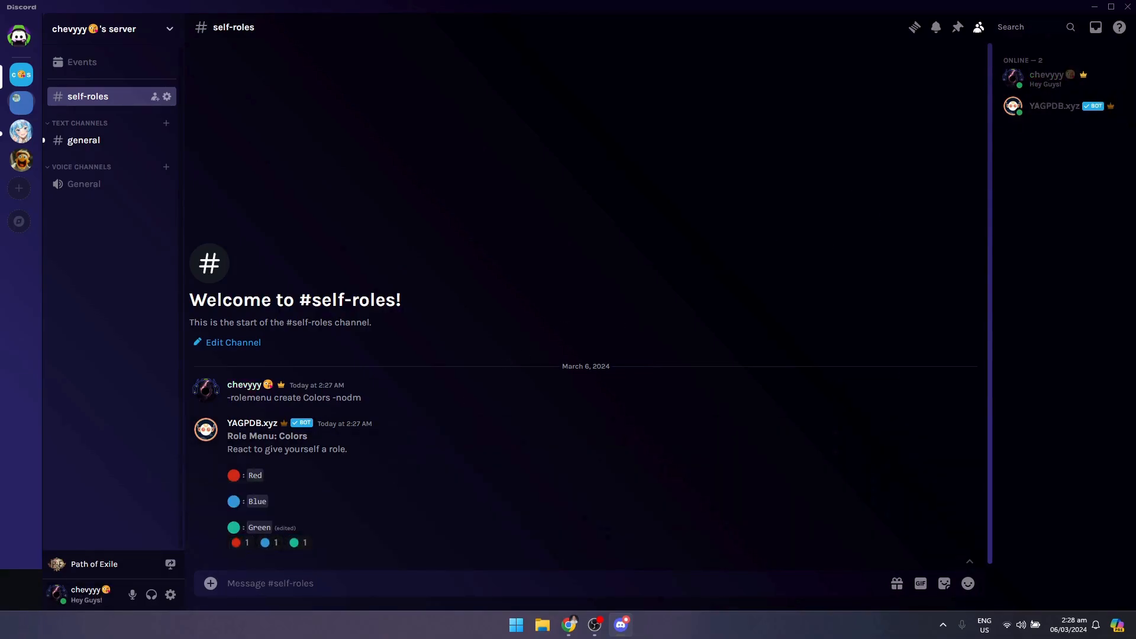